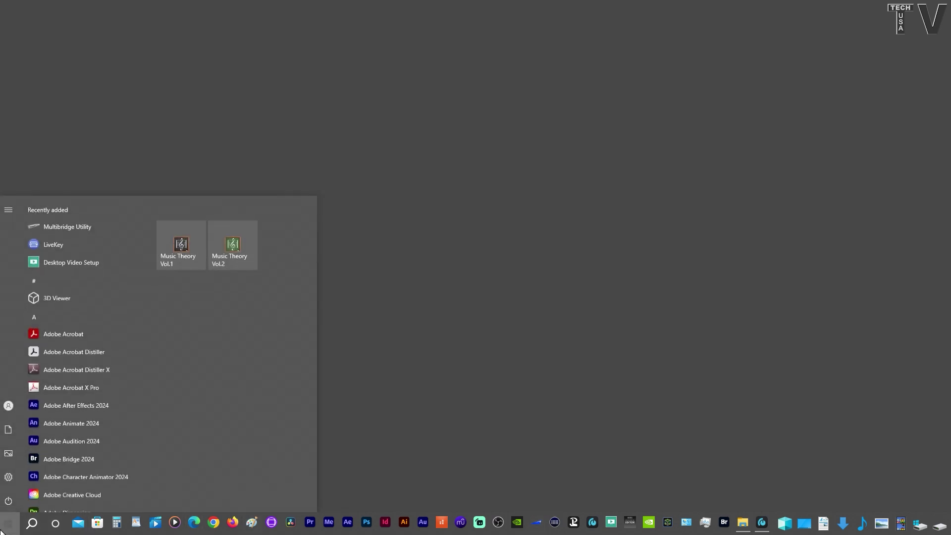
Scroll the Start menu to M and start Base Camp™ from the Mountain Base Camp folder
scroll(103, 322, down, 6)
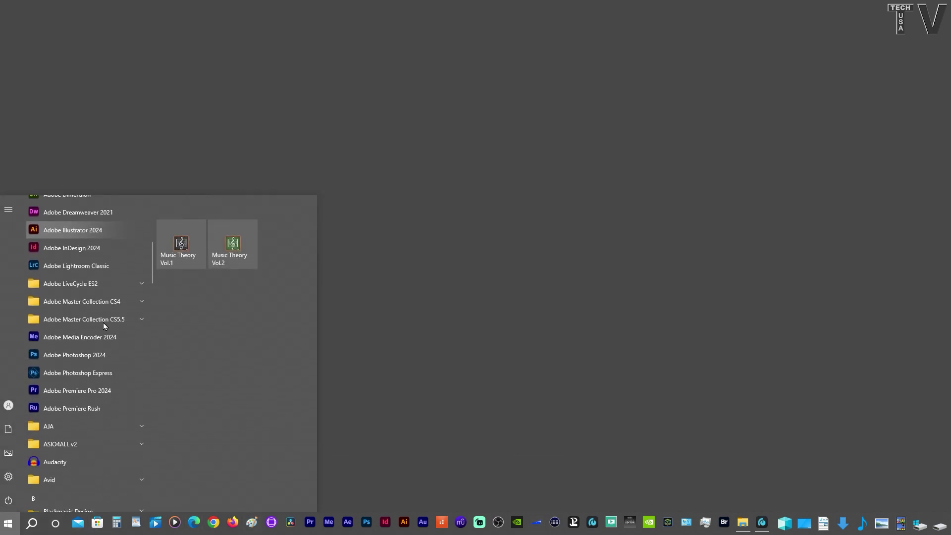
scroll(103, 323, down, 10)
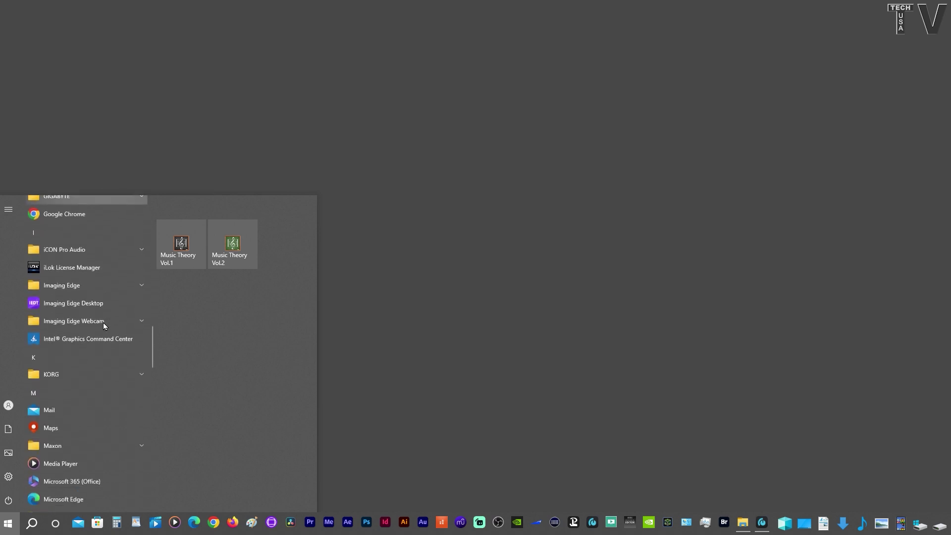
scroll(103, 322, down, 8)
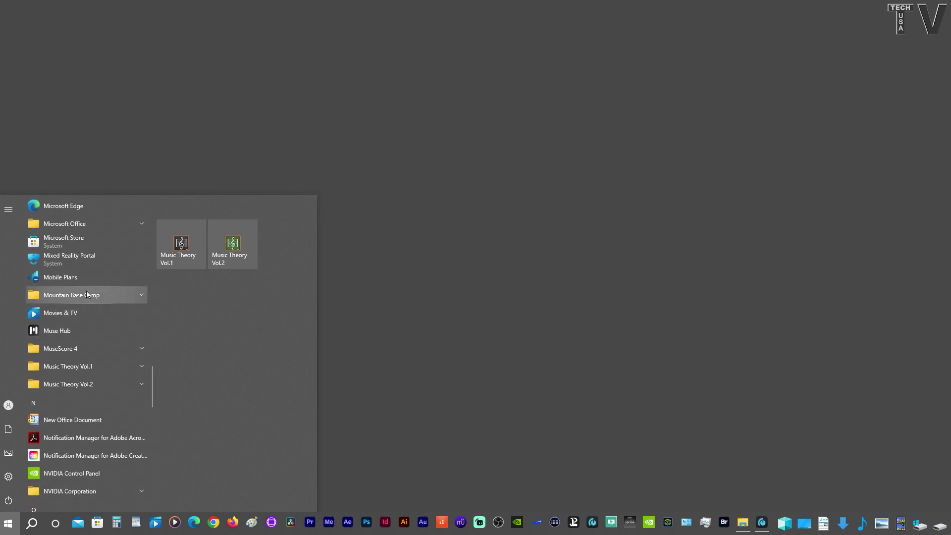
click(87, 294)
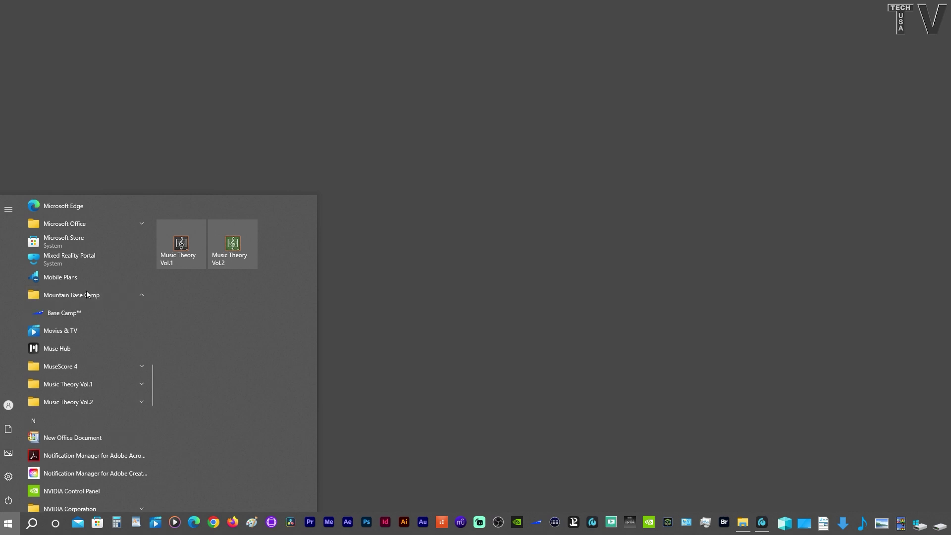
click(62, 312)
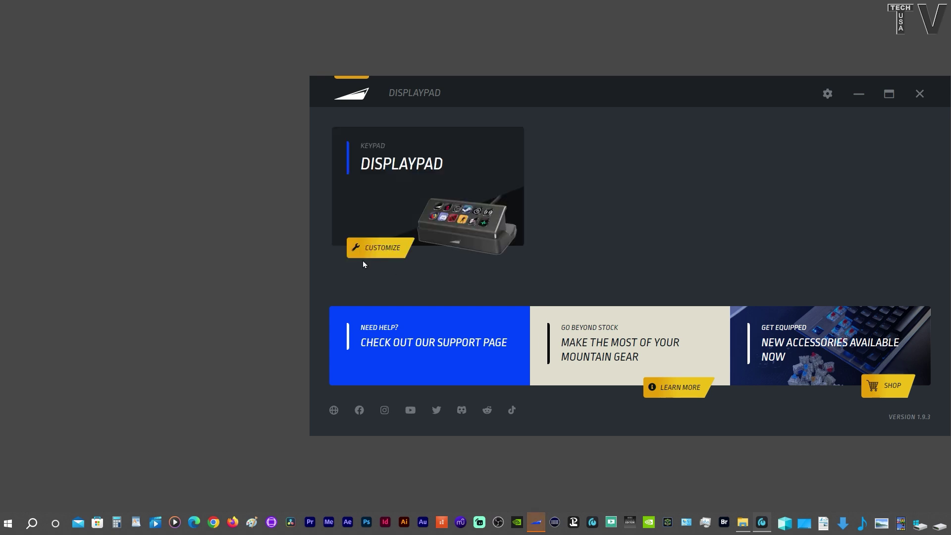
Customize the DisplayPad and switch to the 4 Demonstration profile
click(373, 249)
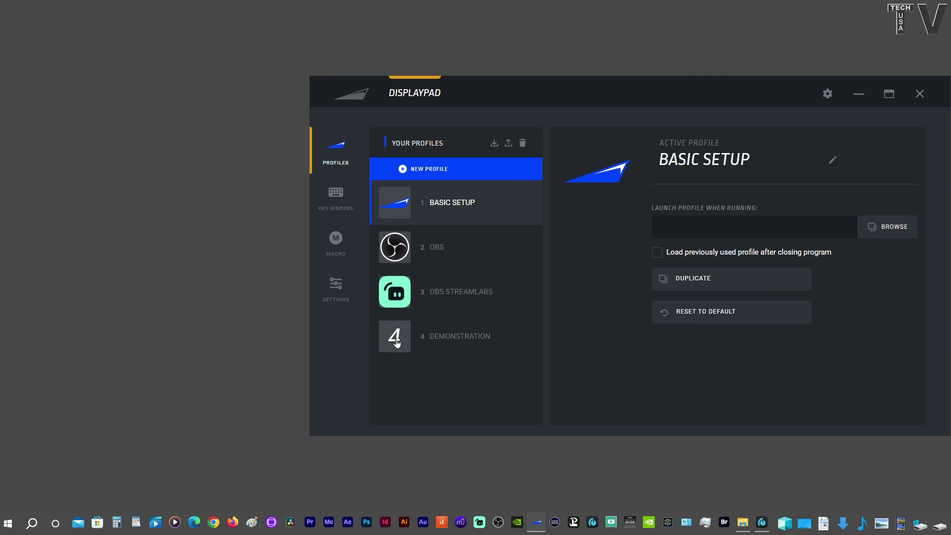
click(397, 340)
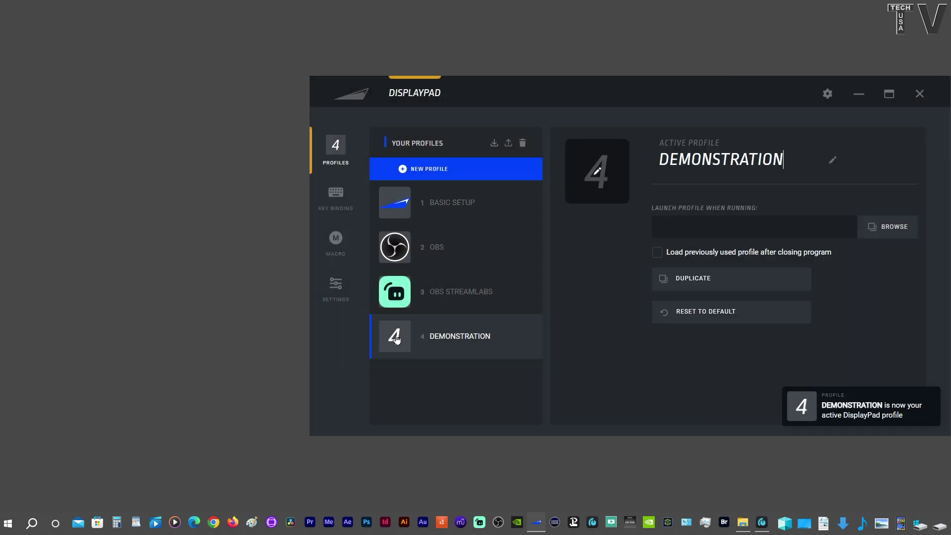
click(596, 176)
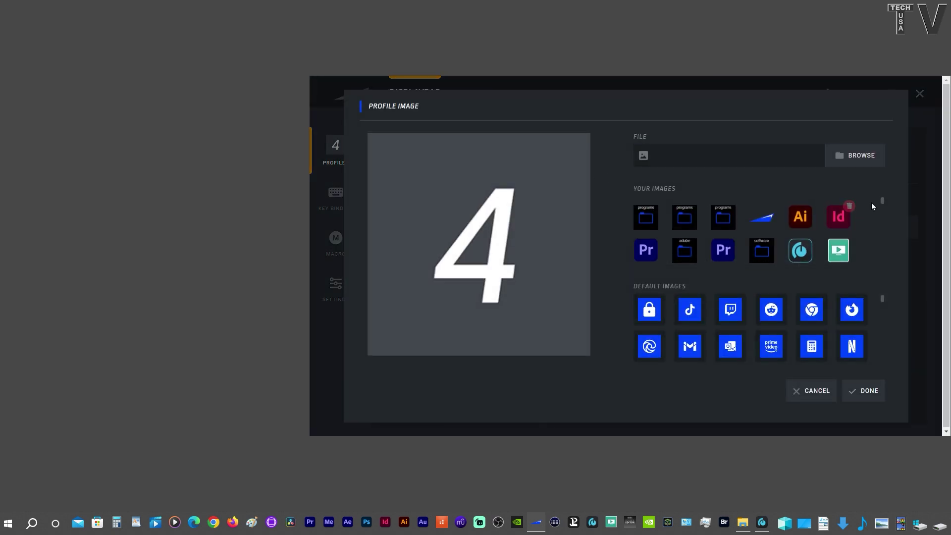
drag(881, 201, 875, 277)
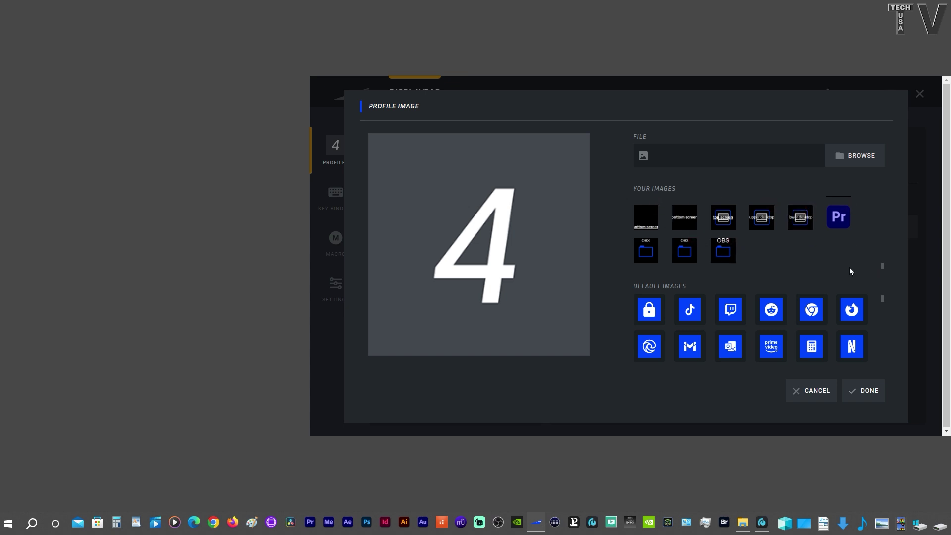
drag(882, 298, 887, 366)
click(818, 391)
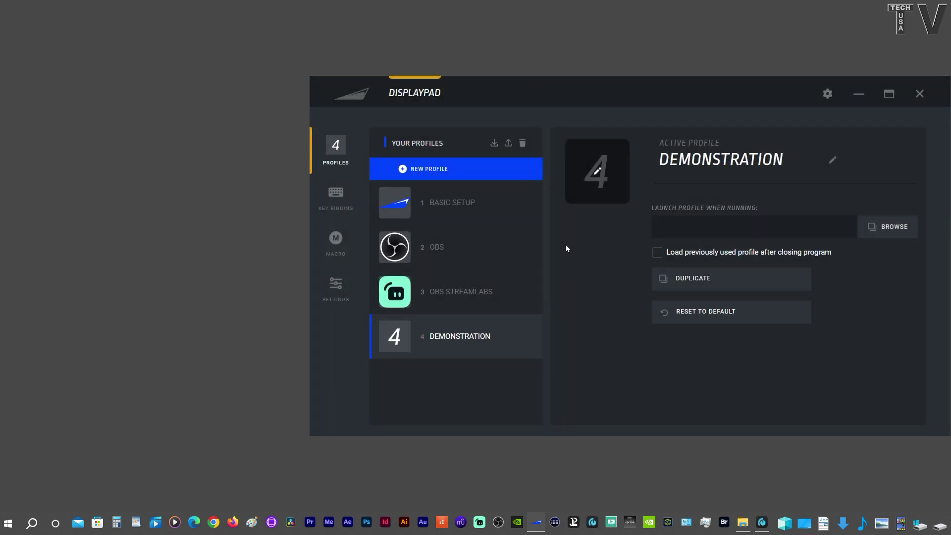
click(396, 204)
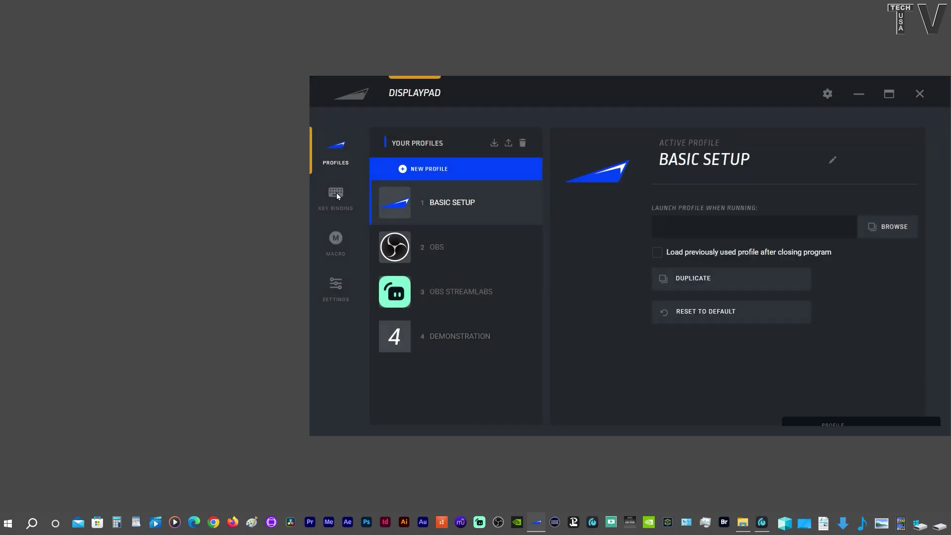
Activate Basic Setup and open the M1 Firefox key's binding under Key Binding
click(337, 194)
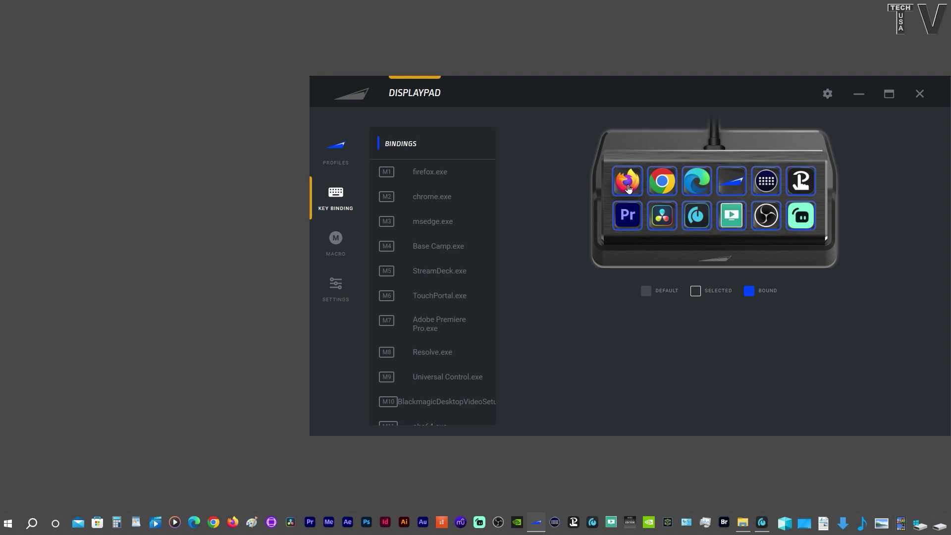
click(627, 188)
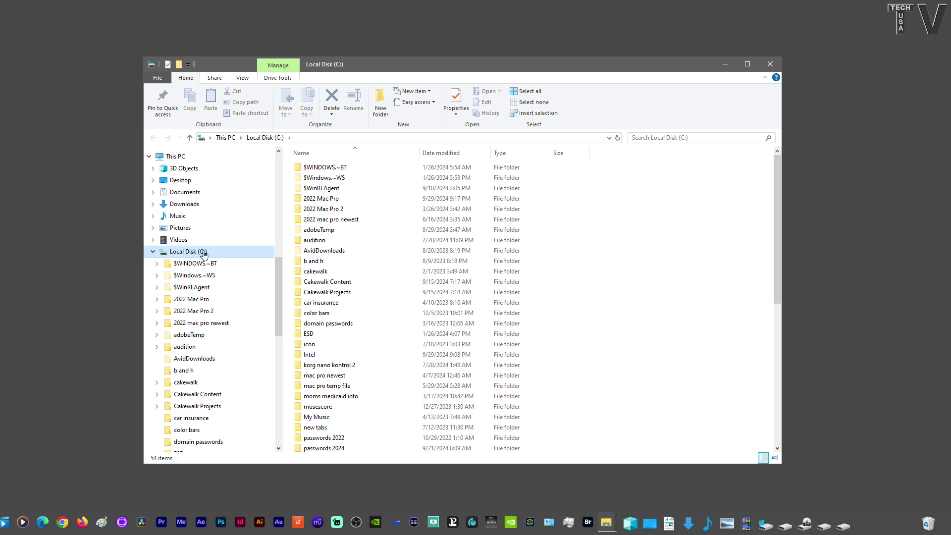
Browse to Program Files > Adobe > Adobe InDesign 2024 and scroll down to InDesign.exe
drag(278, 272, 279, 361)
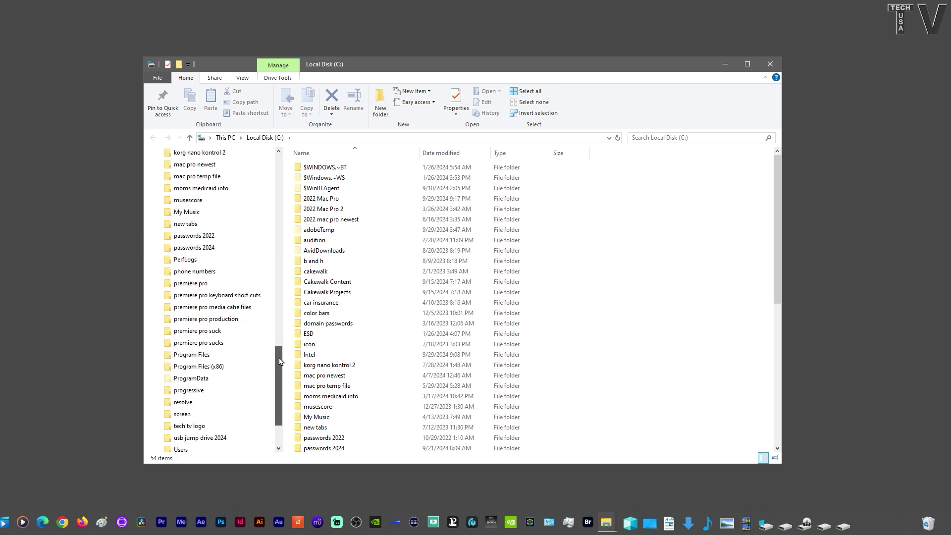
click(195, 360)
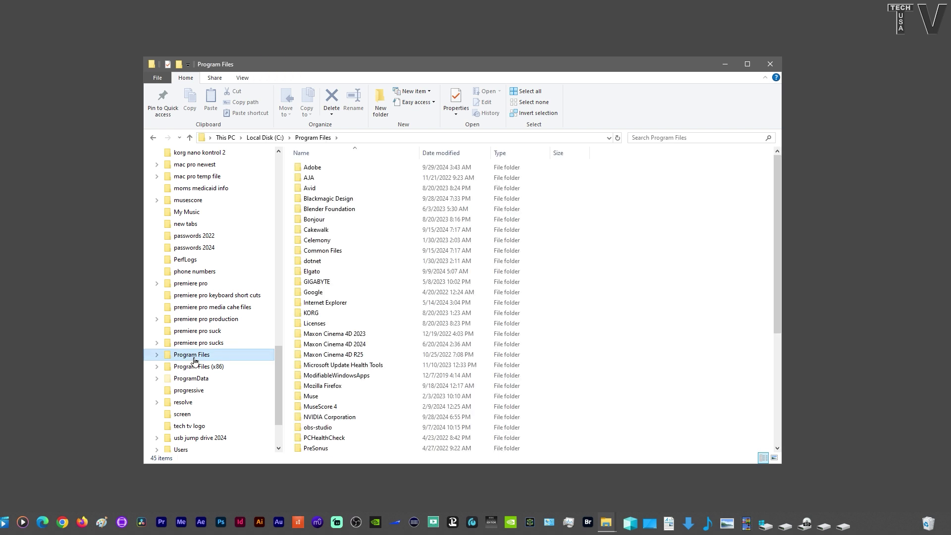
double_click(320, 169)
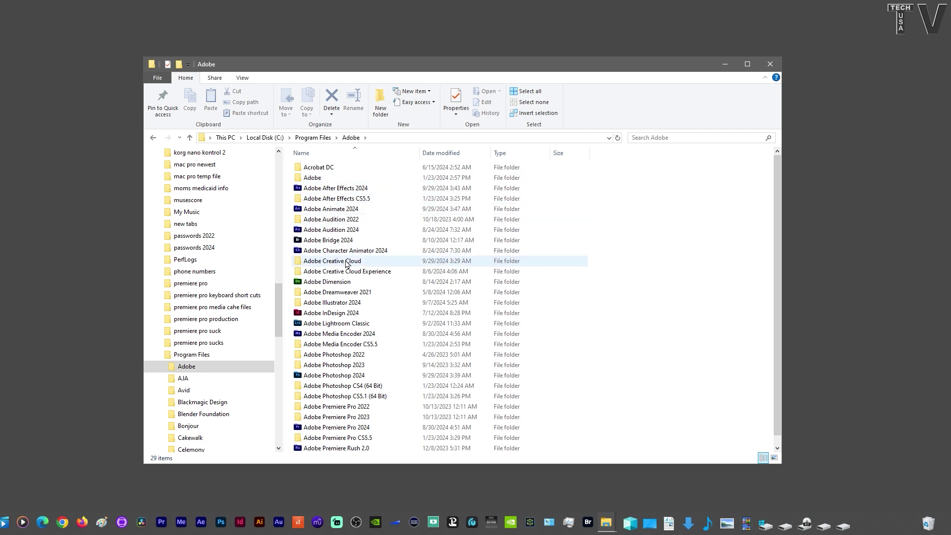
scroll(346, 264, down, 1)
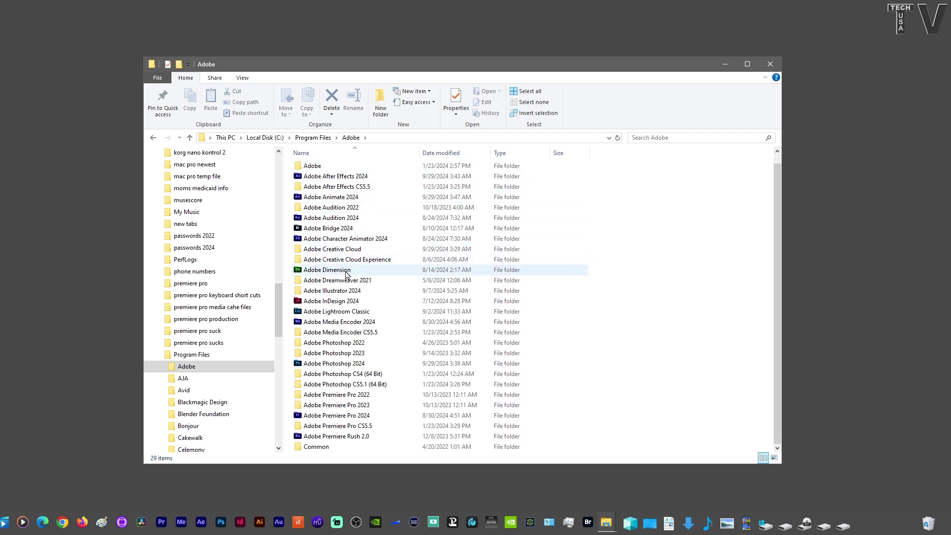
double_click(335, 301)
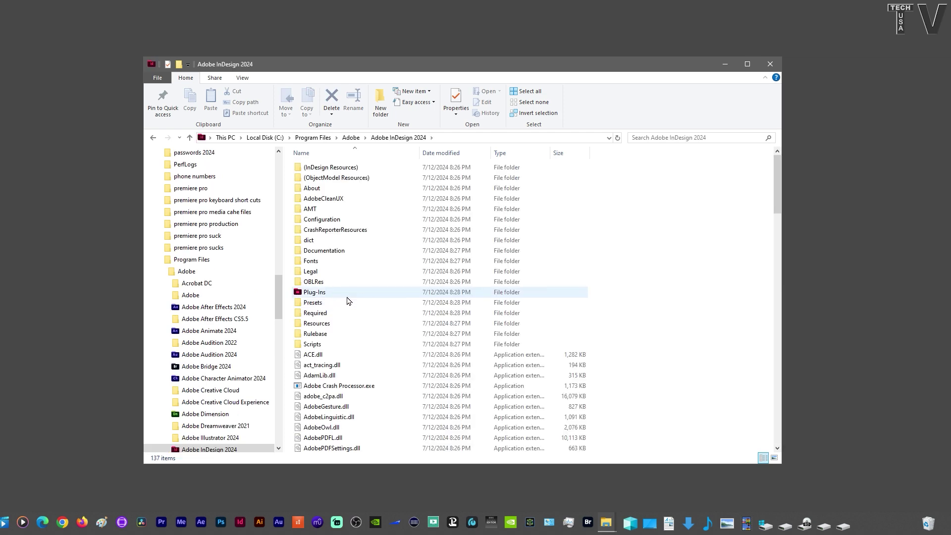
scroll(347, 300, down, 9)
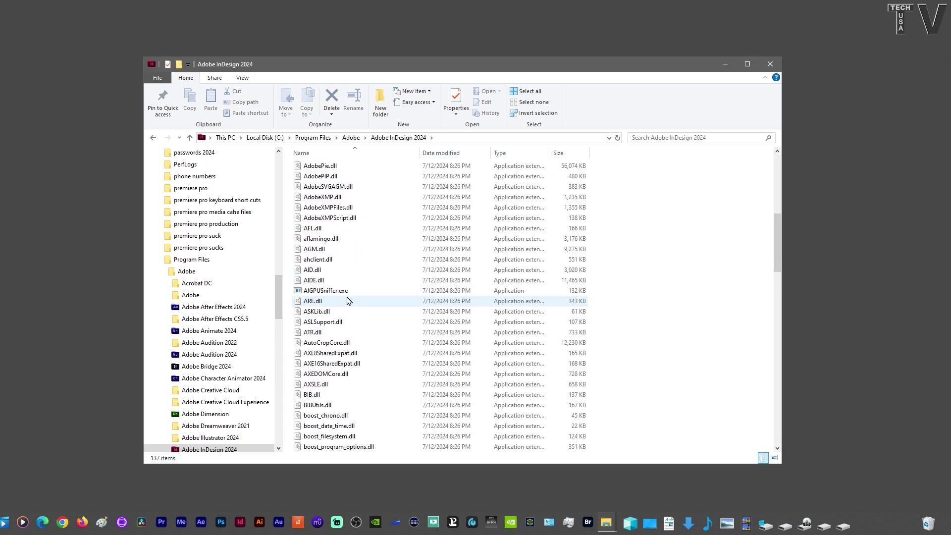
scroll(347, 300, down, 13)
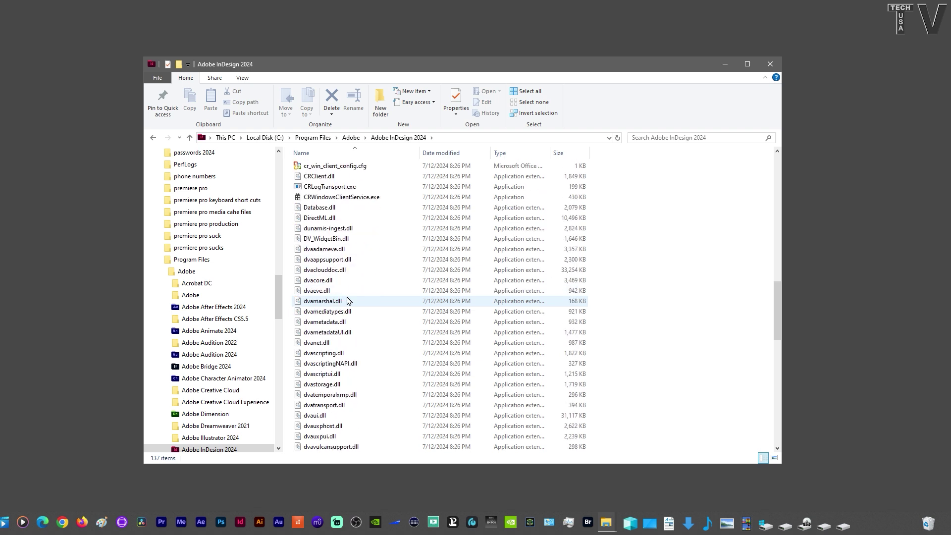
scroll(347, 300, down, 7)
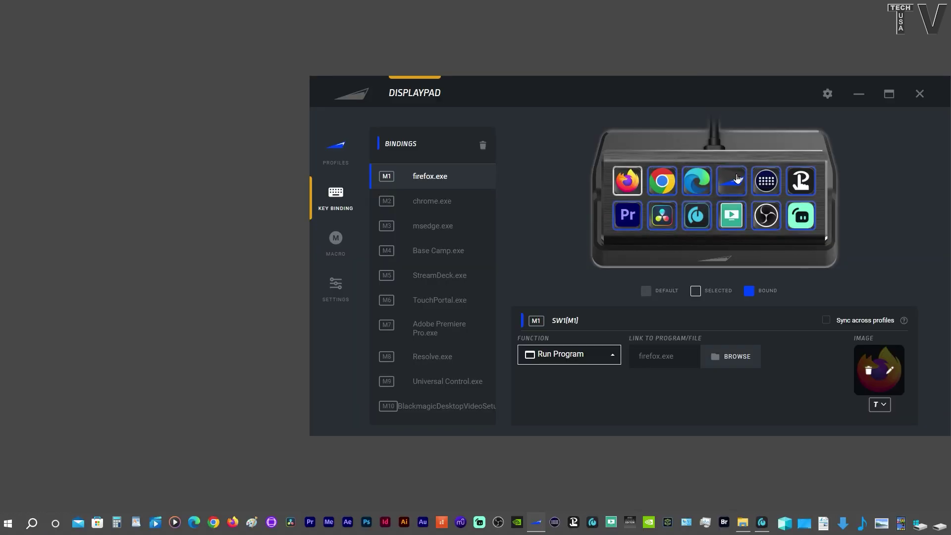
Link key M4 to Base Camp.exe through Browse, then return to the profiles list
click(732, 182)
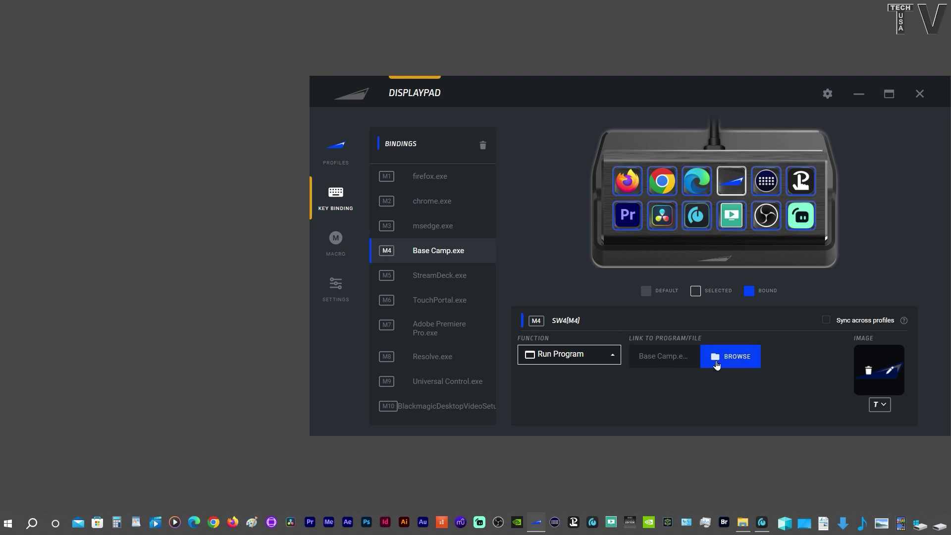
click(715, 364)
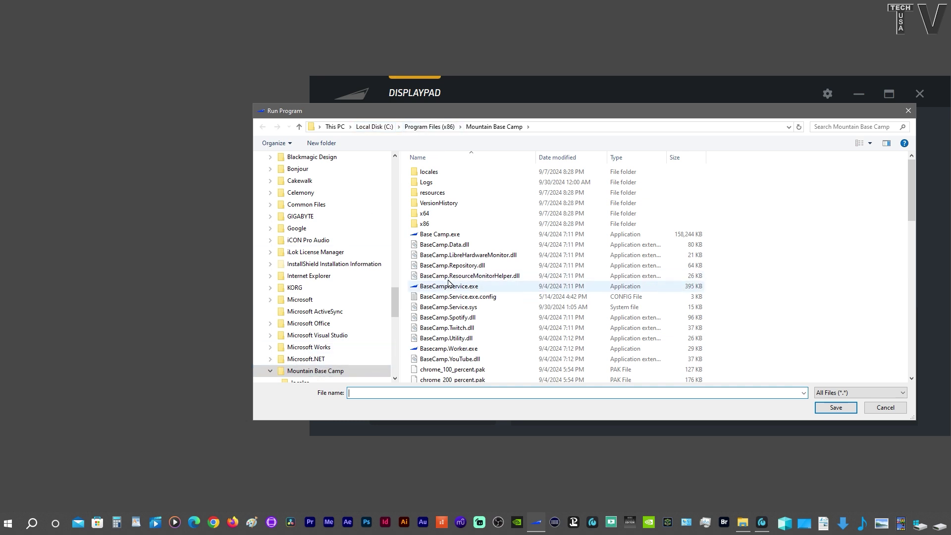
double_click(452, 235)
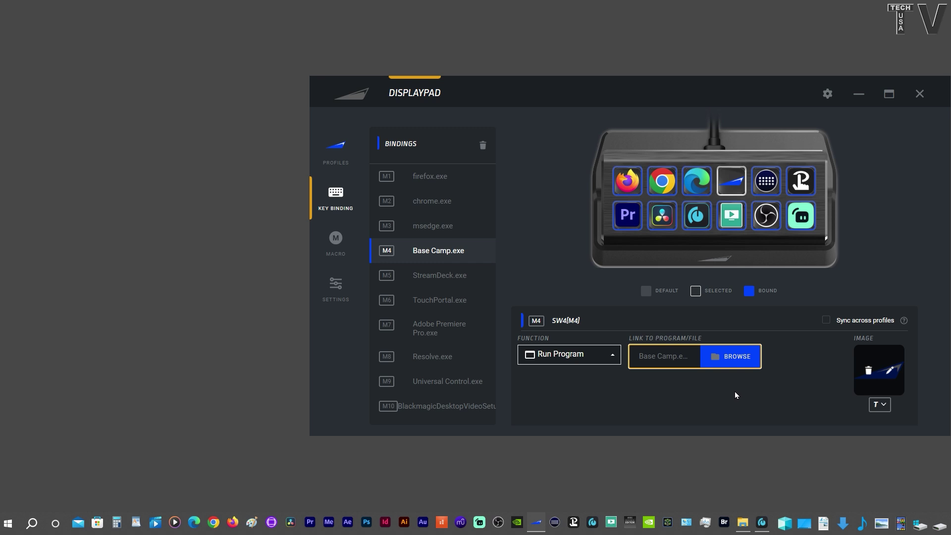
click(336, 148)
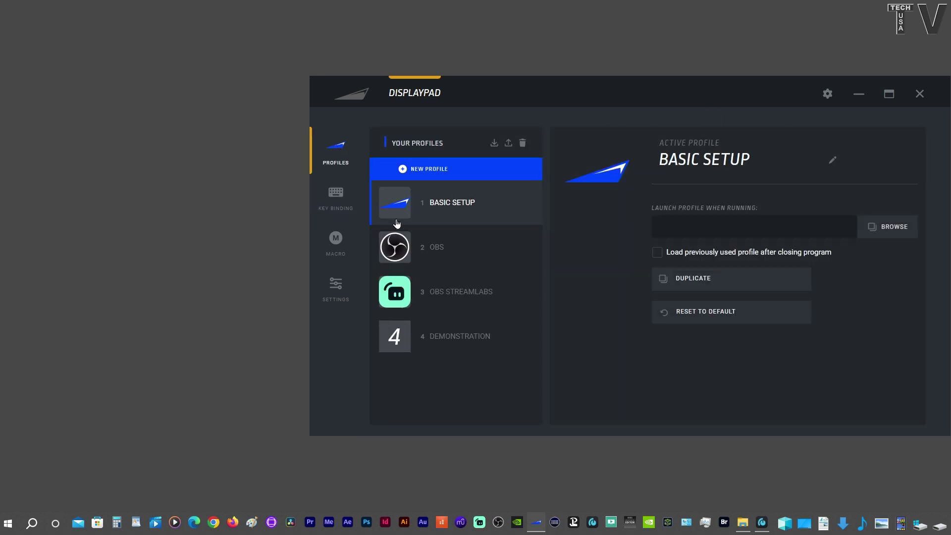
Activate the OBS profile and open the M1 Mute Mic key's binding in Key Binding
click(395, 248)
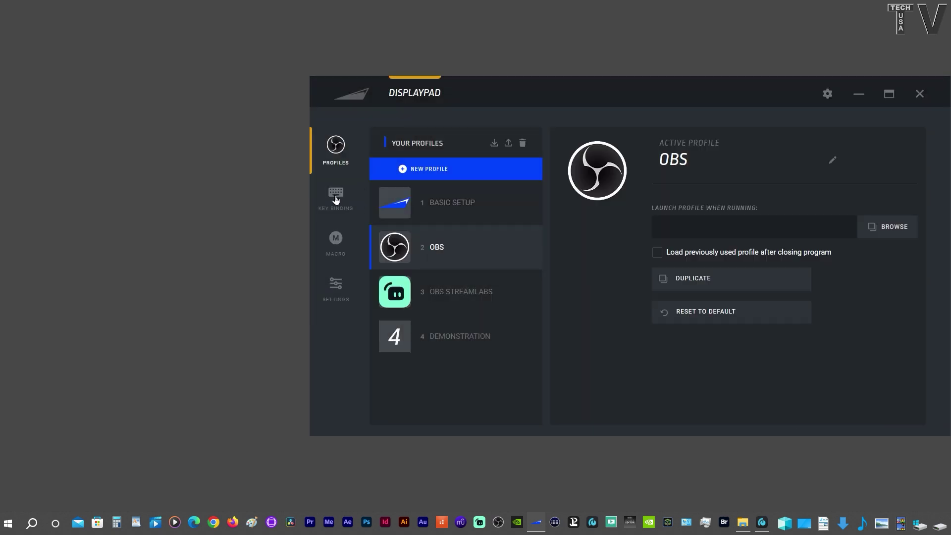
click(336, 198)
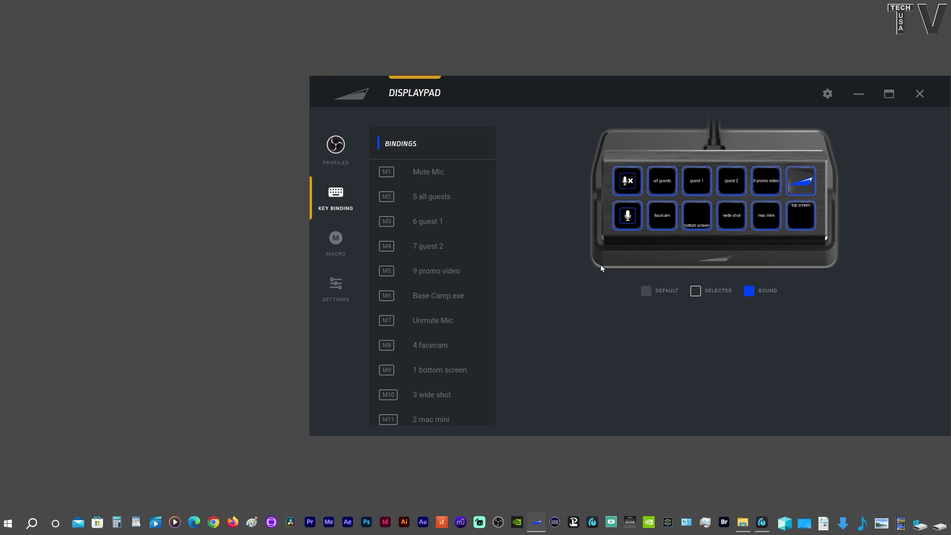
click(627, 181)
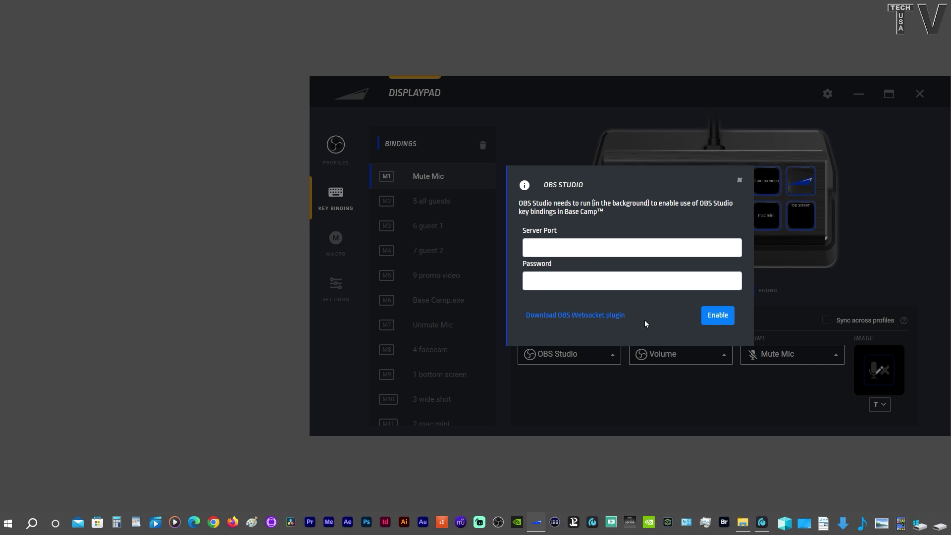
Launch OBS, show the WebSocket Server connect info, and select the server port to copy
click(498, 522)
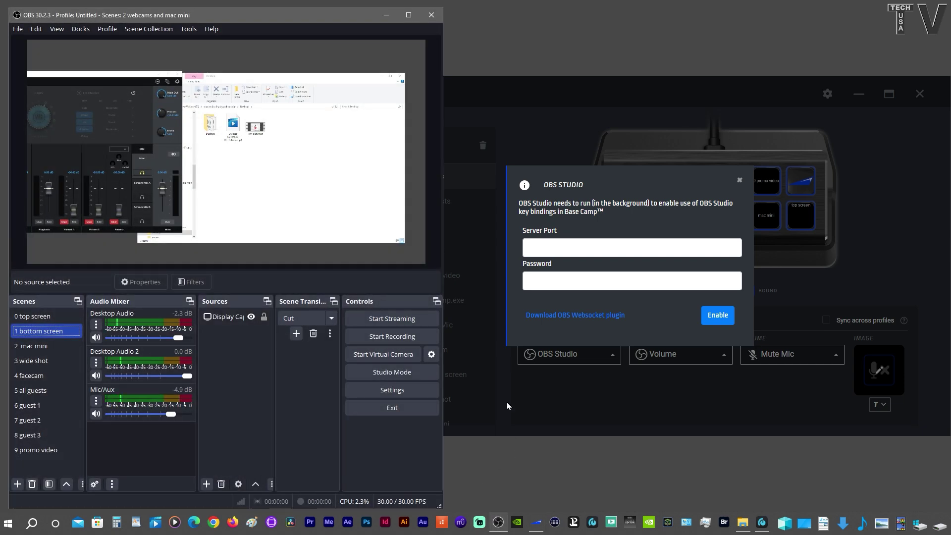
click(189, 30)
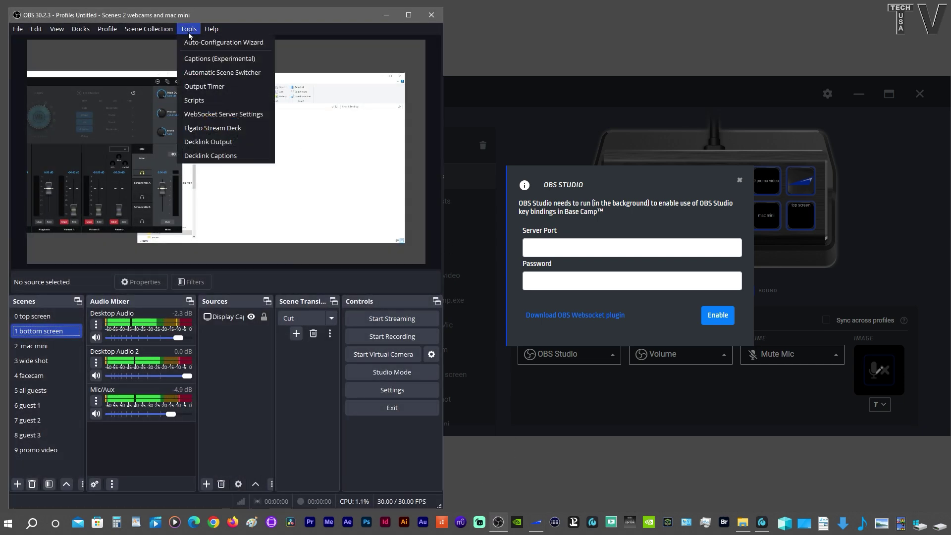
click(190, 115)
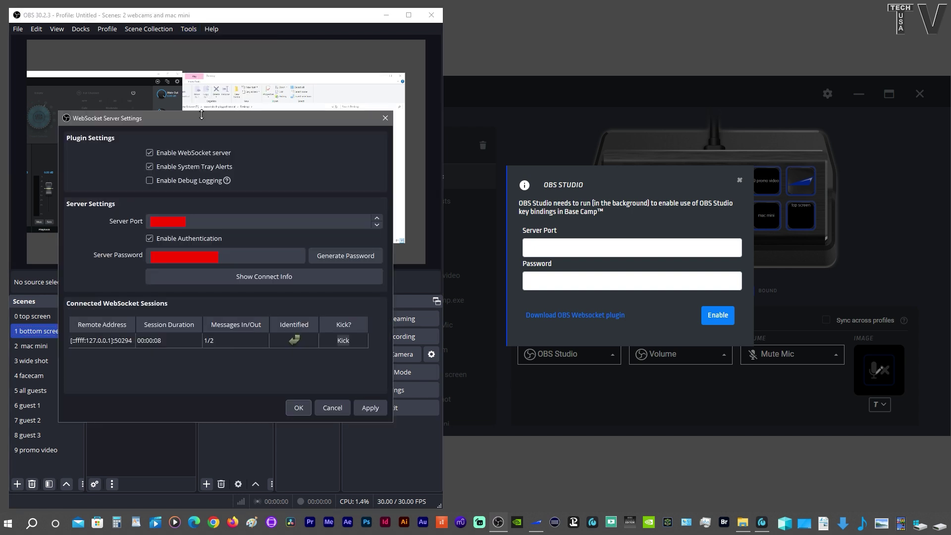
click(233, 280)
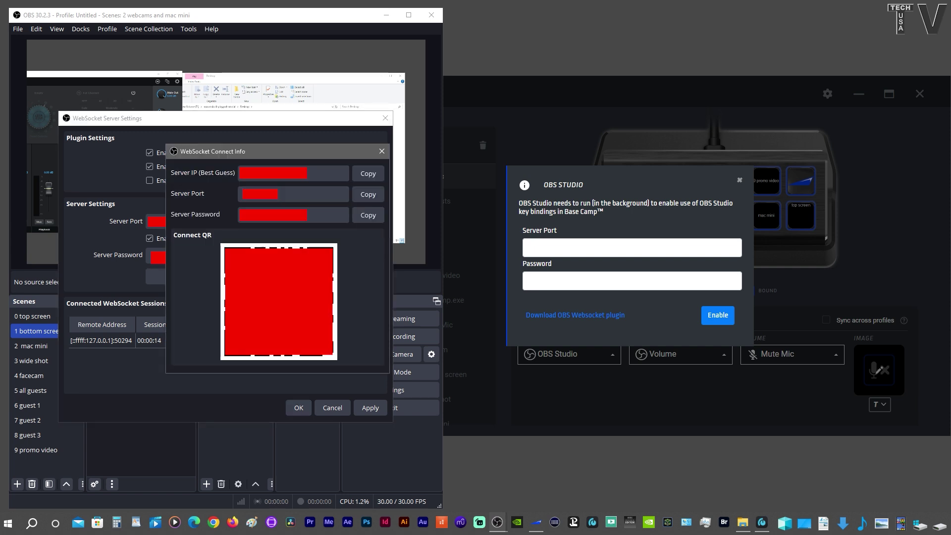
double_click(245, 198)
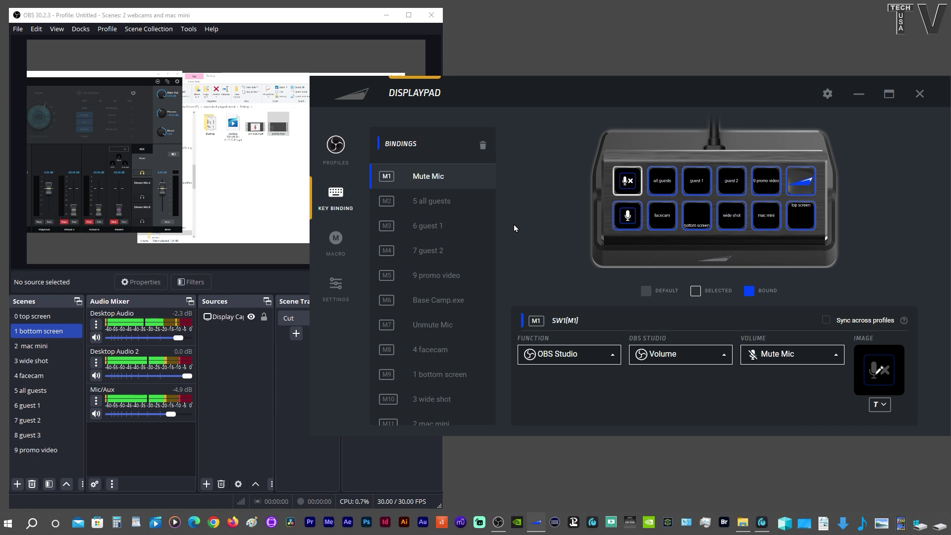
Confirm key M1 is set to OBS Studio, Volume, Mute Mic
click(574, 353)
scroll(579, 268, down, 4)
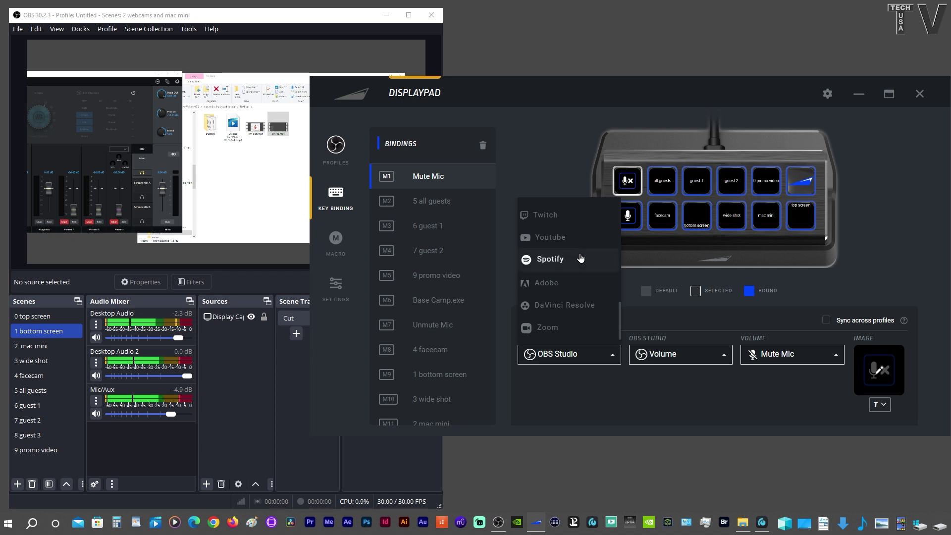
scroll(580, 258, up, 2)
scroll(580, 257, up, 1)
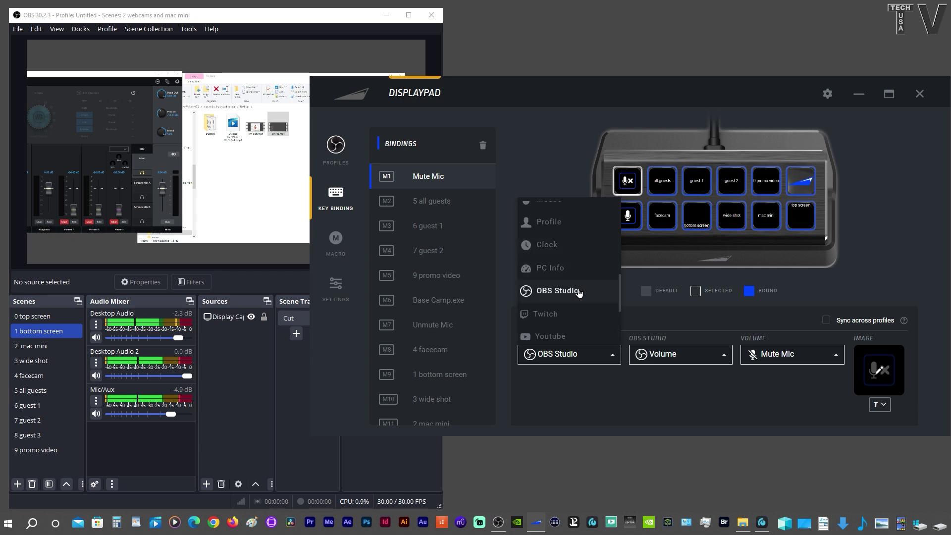
click(705, 355)
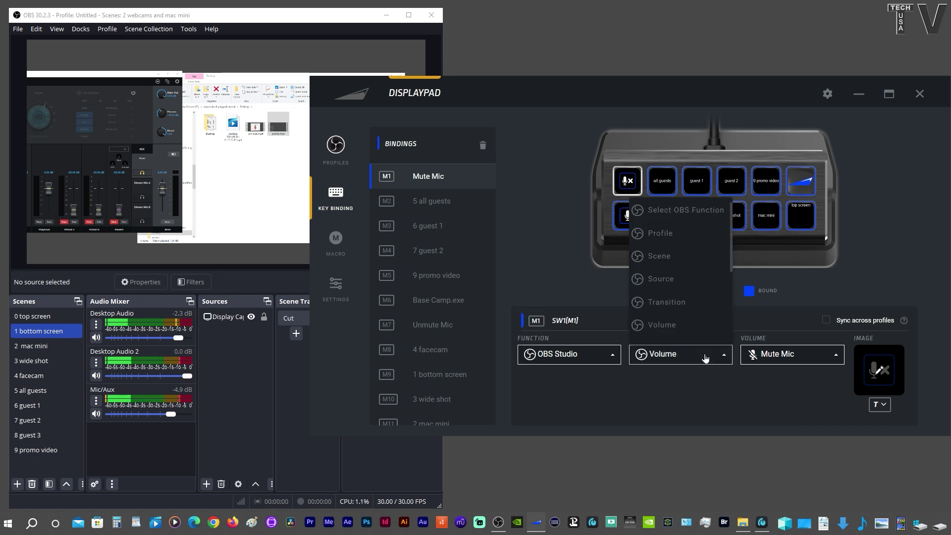
scroll(710, 268, down, 3)
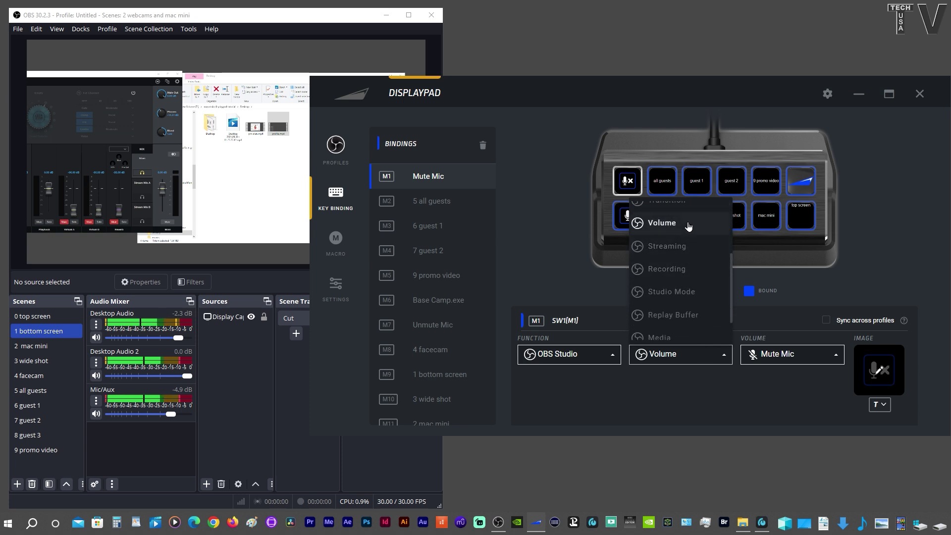
click(780, 354)
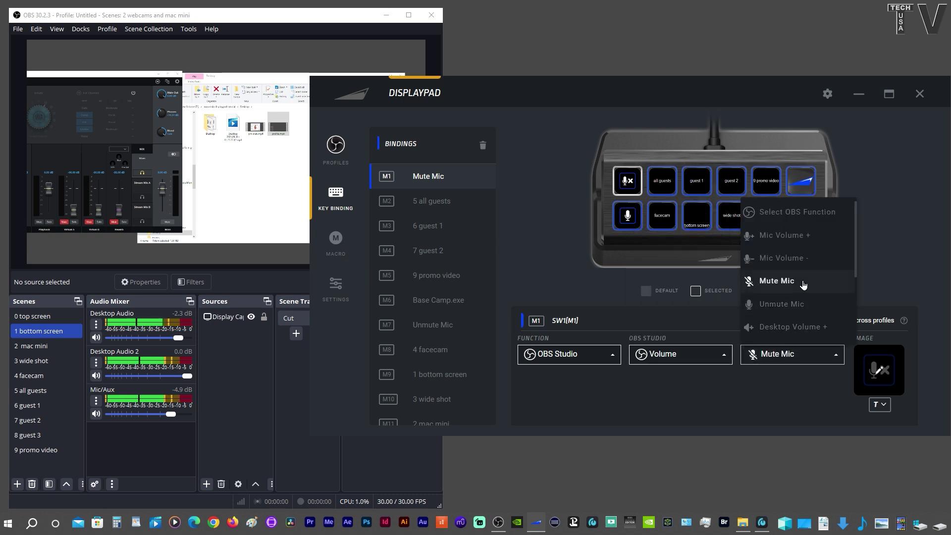
click(759, 384)
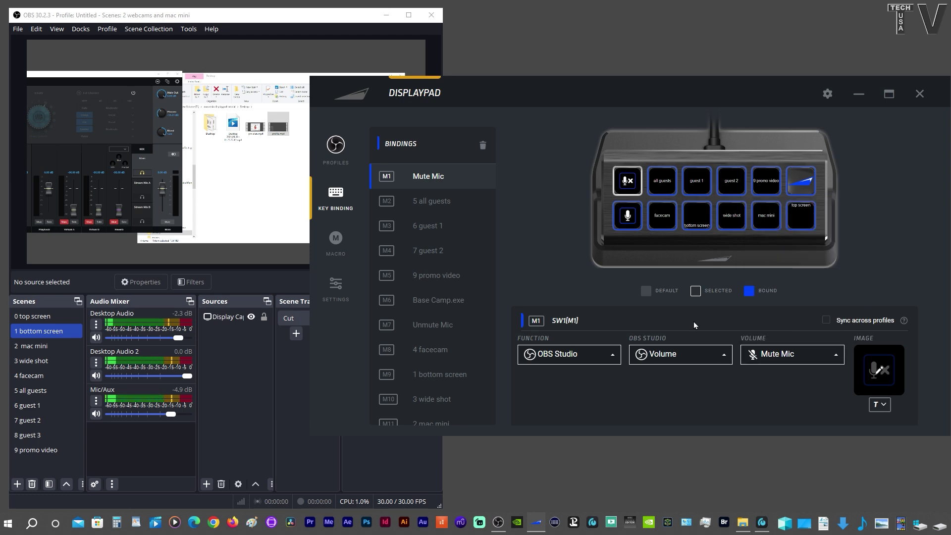
Select key M7 and keep its volume action as Unmute Mic
click(623, 221)
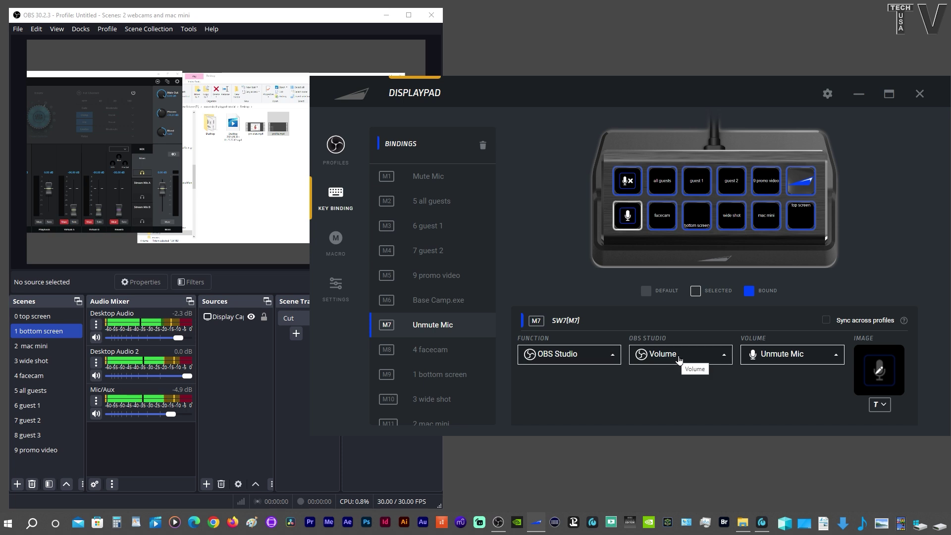
click(779, 363)
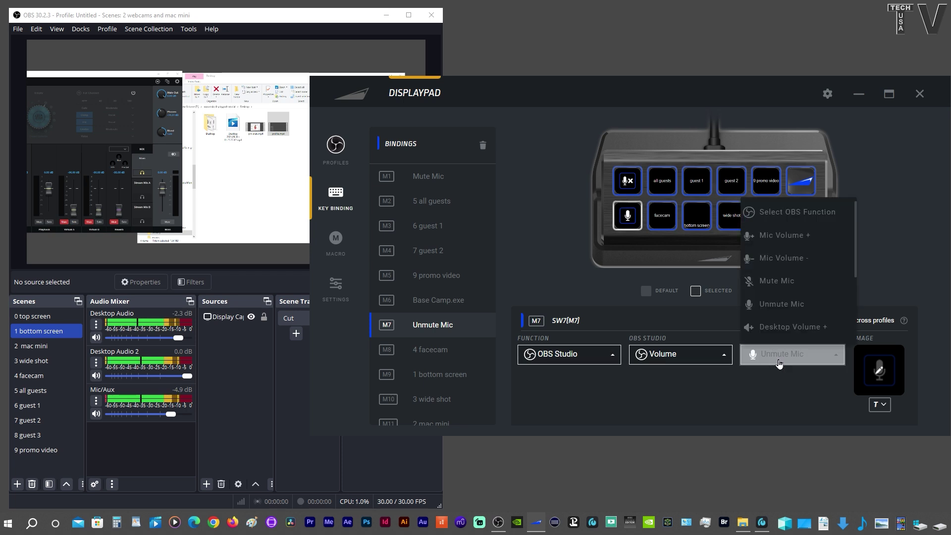
click(732, 417)
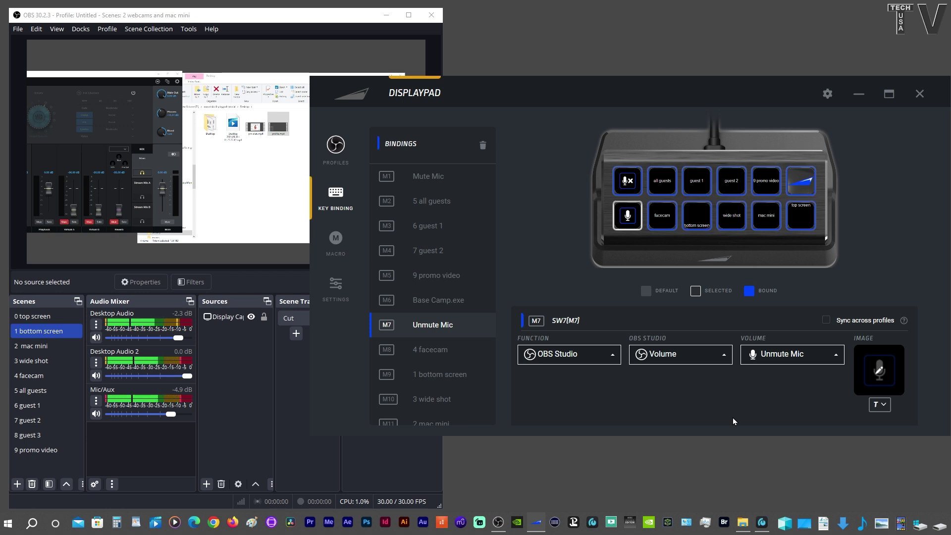
Confirm the M12 top screen key switches to scene 0 top screen, then select the M9 bottom screen key
click(793, 221)
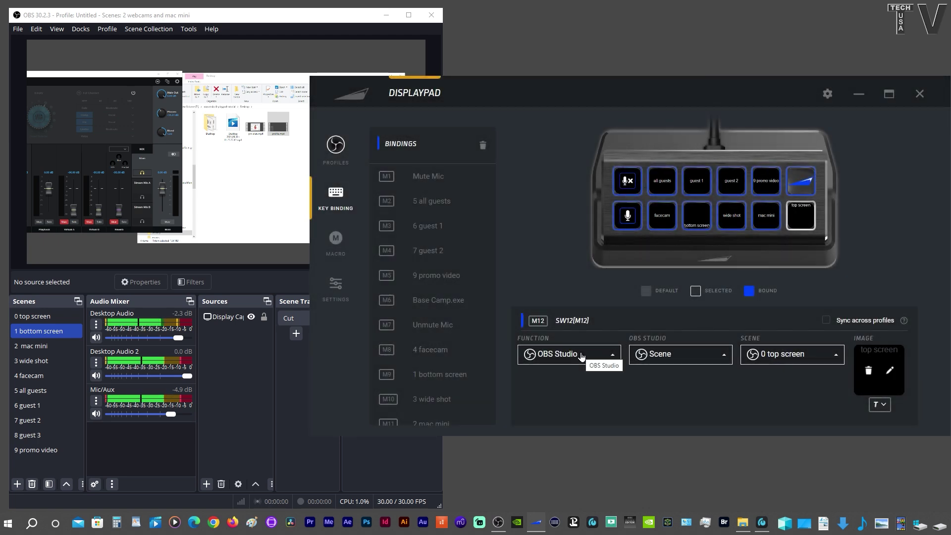
click(663, 358)
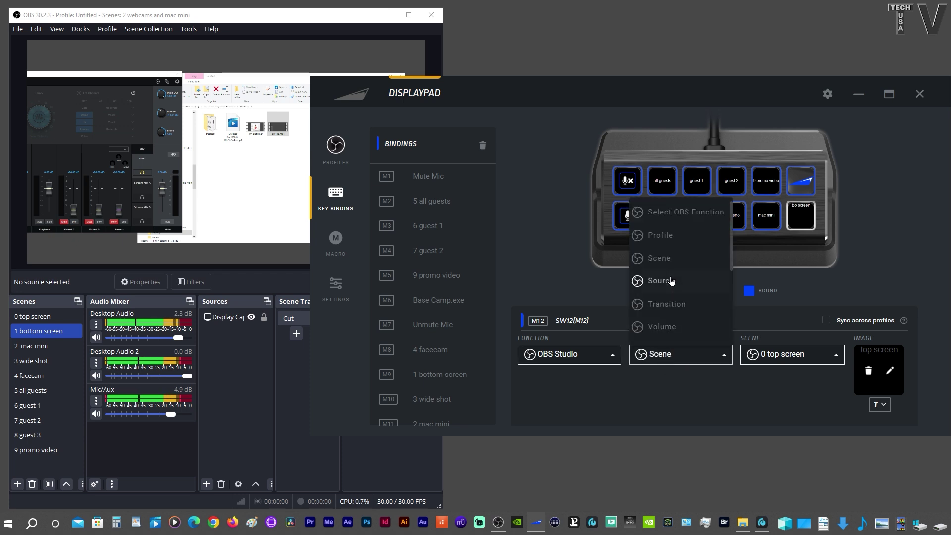
click(792, 357)
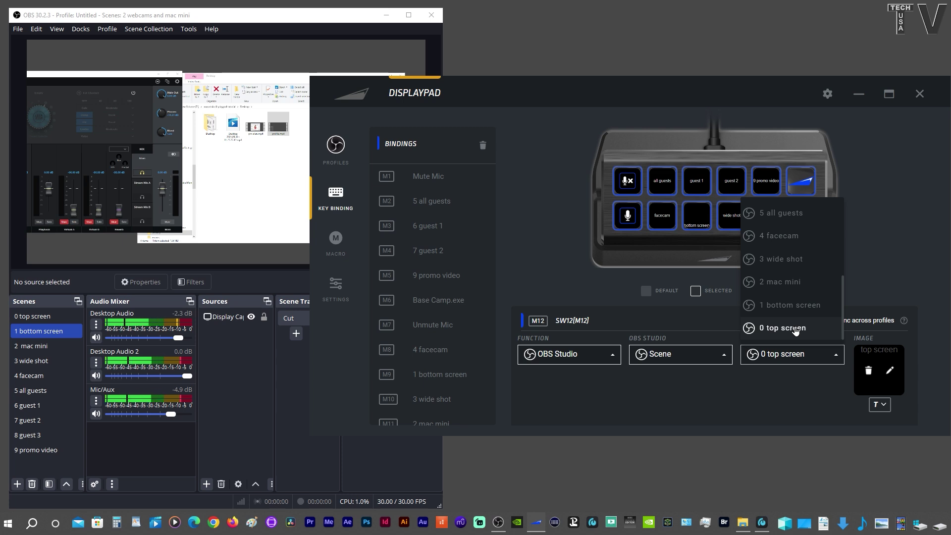
click(759, 387)
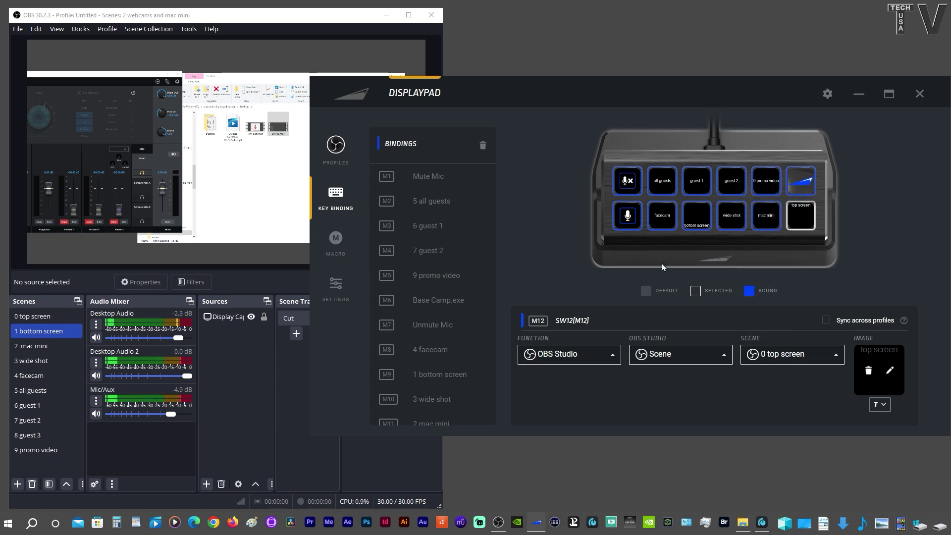
click(690, 221)
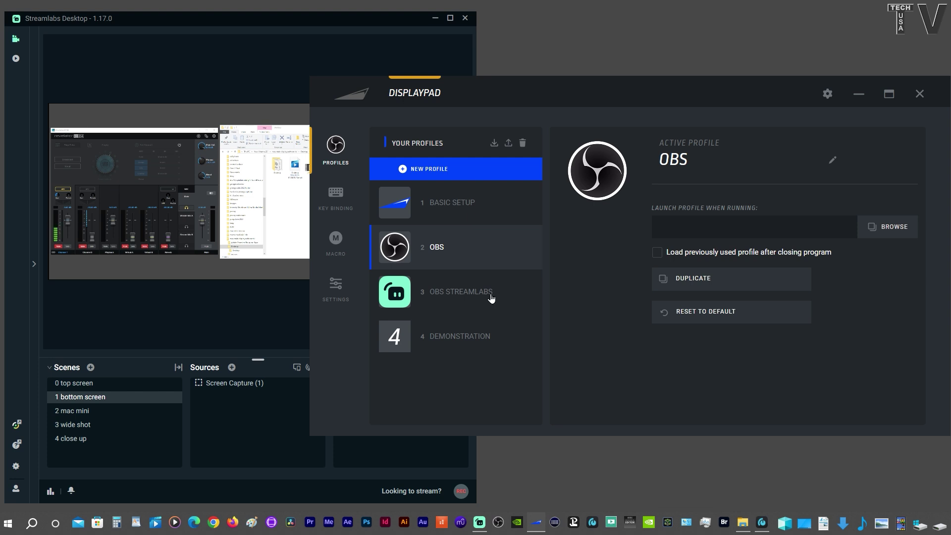
Activate OBS STREAMLABS, inspect the top and bottom screen keys' shortcuts, and press NUMPAD1 to switch scenes
click(469, 296)
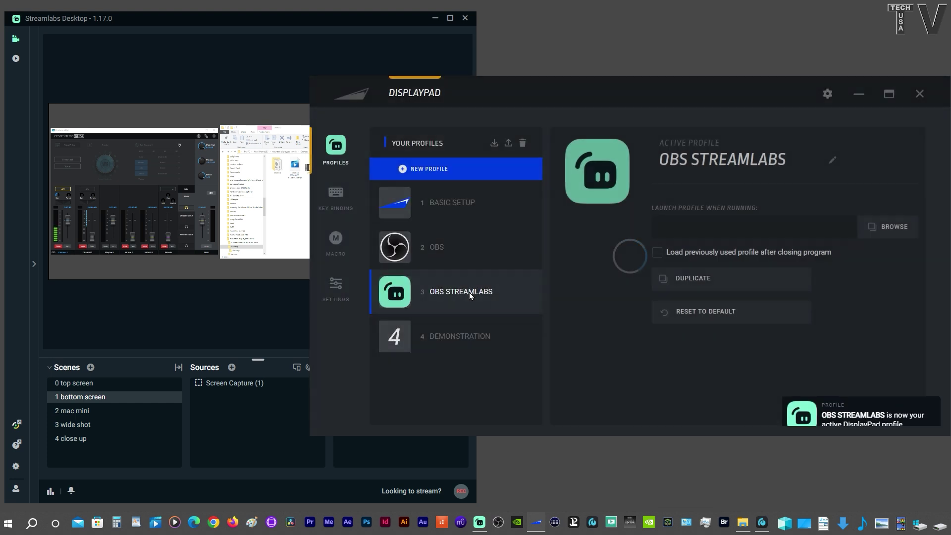
click(336, 196)
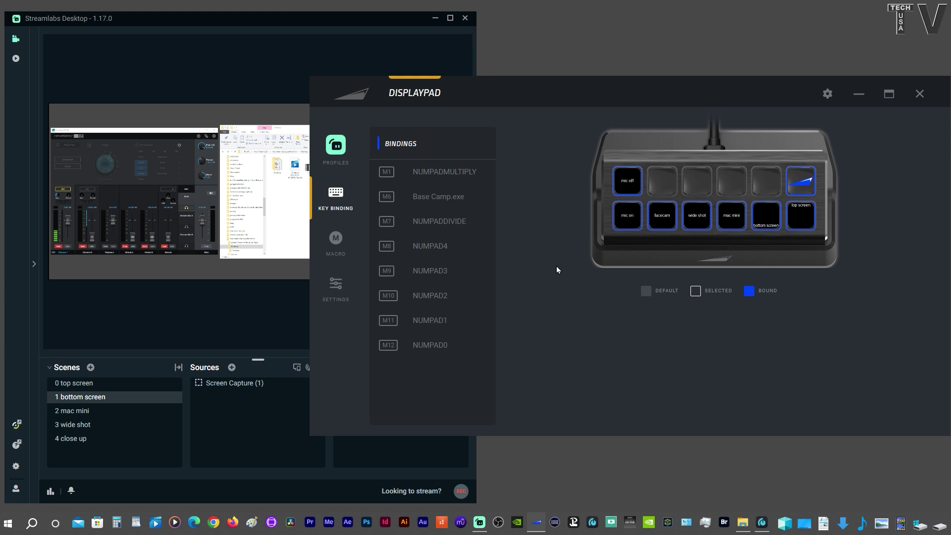
click(791, 219)
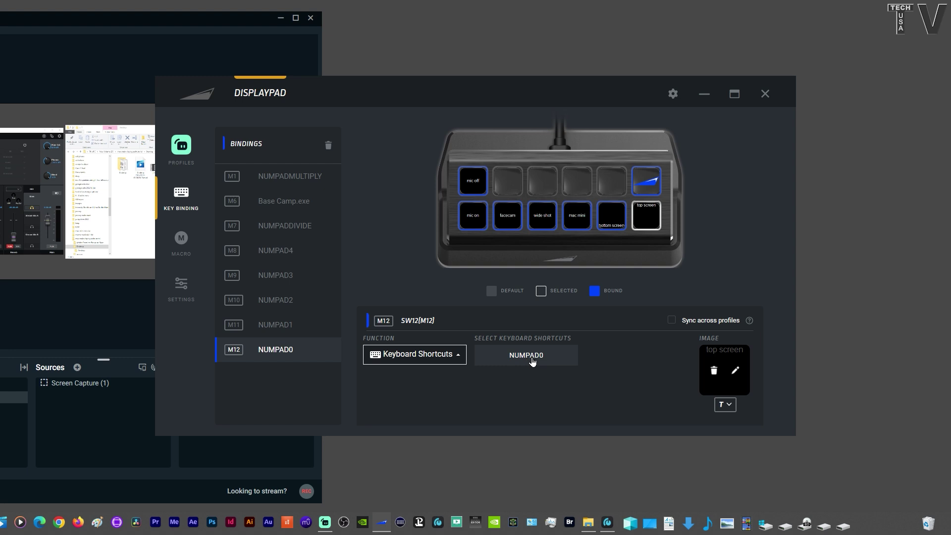
click(607, 213)
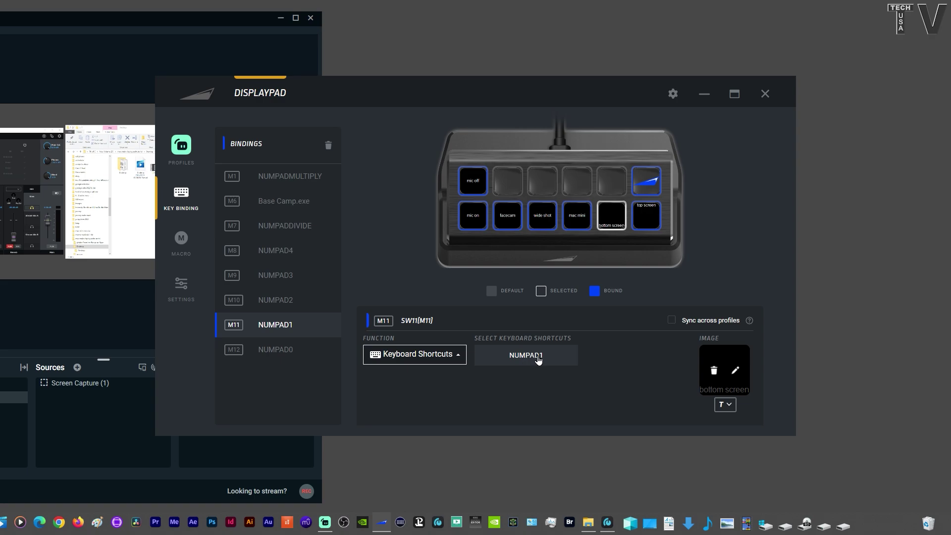
key(KP_1)
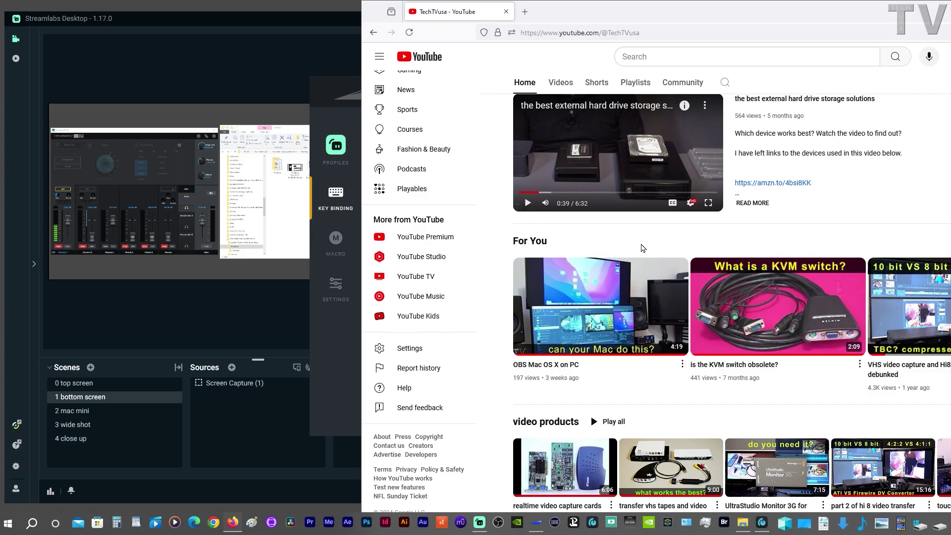
Toggle the Streamlabs scene between 0 top screen and 1 bottom screen twice, ending on 1 bottom screen
key(KP_0)
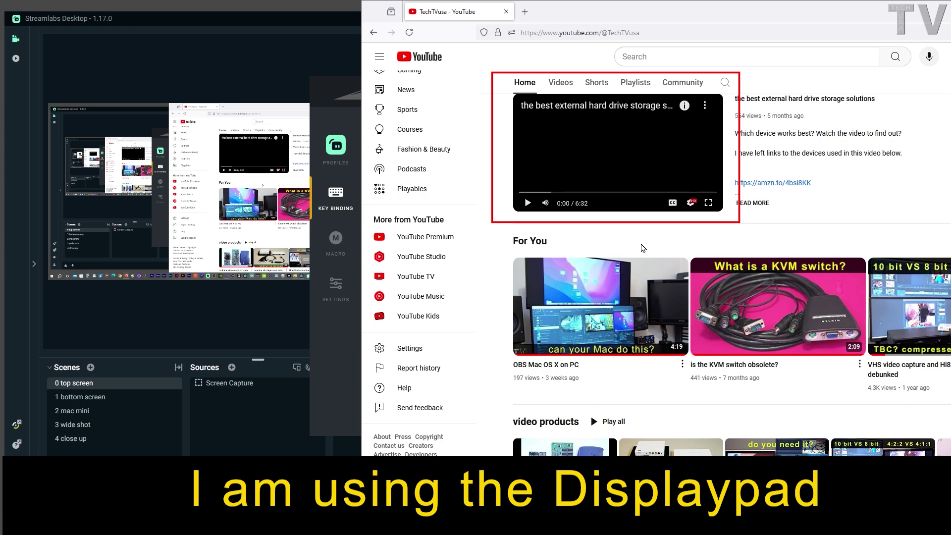
key(KP_1)
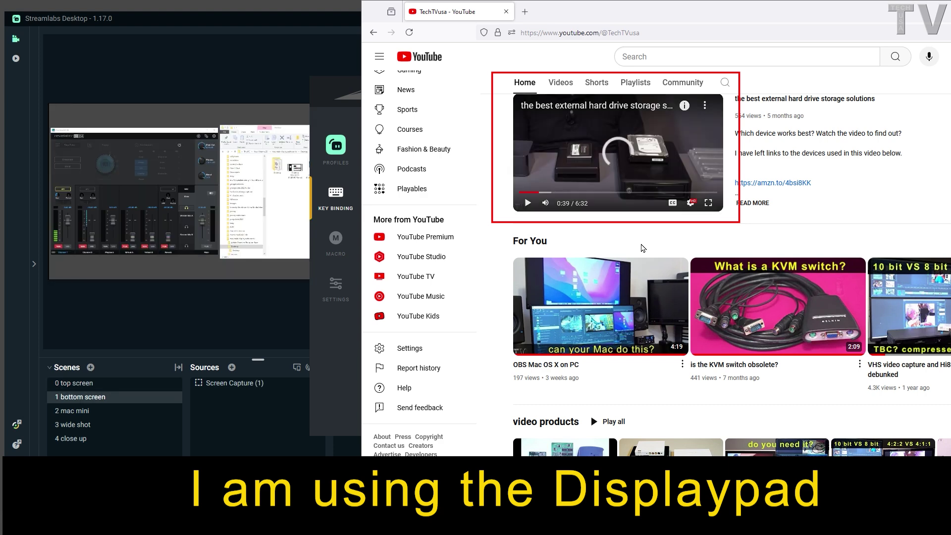
key(KP_0)
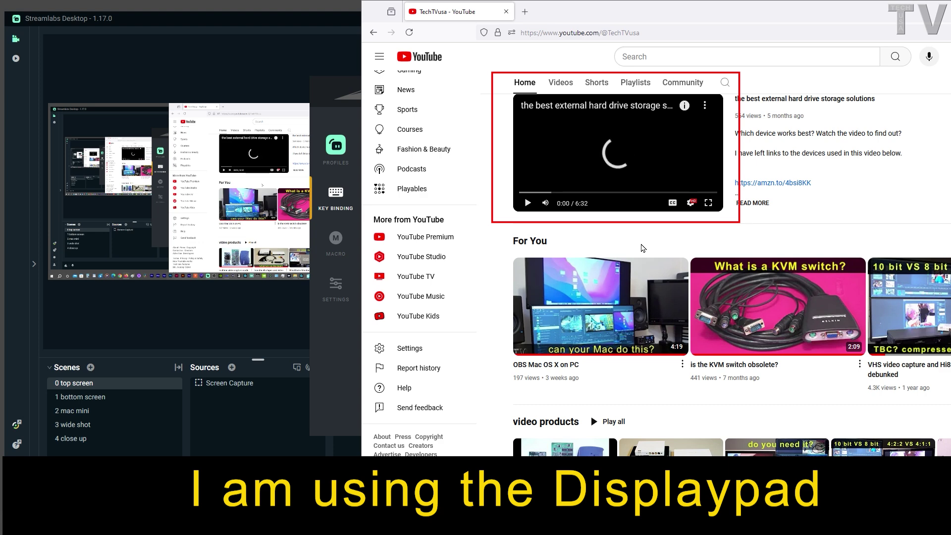
key(KP_1)
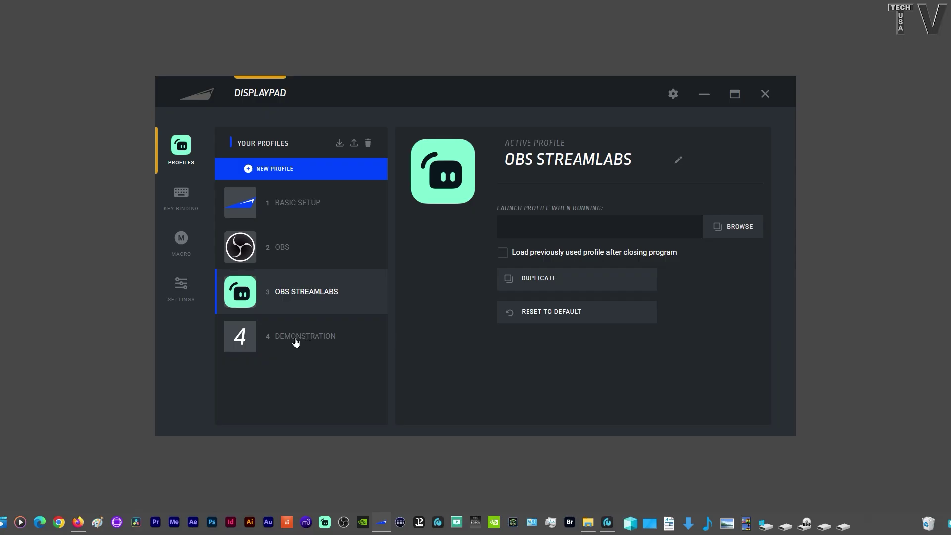
Activate profile 4 DEMONSTRATION, view its key bindings, and peek inside the adobe folder
click(295, 339)
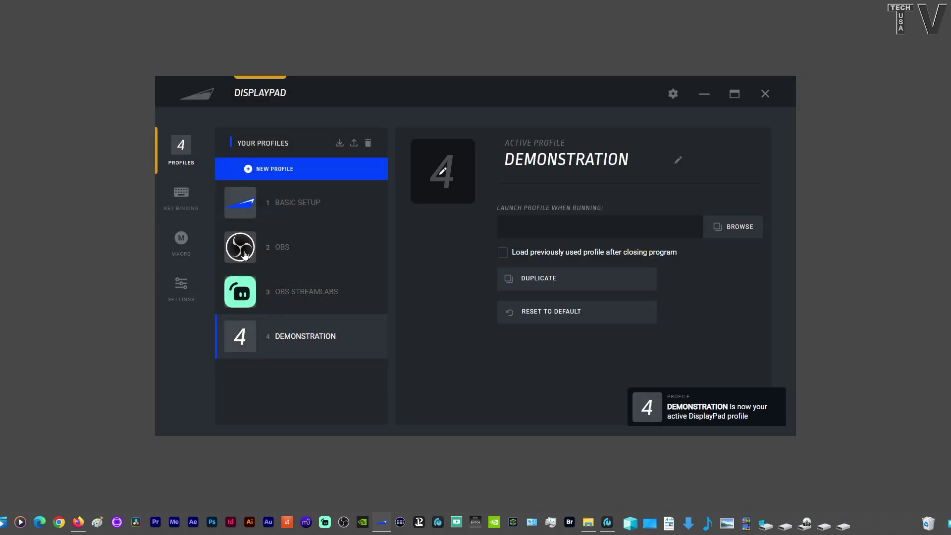
click(186, 198)
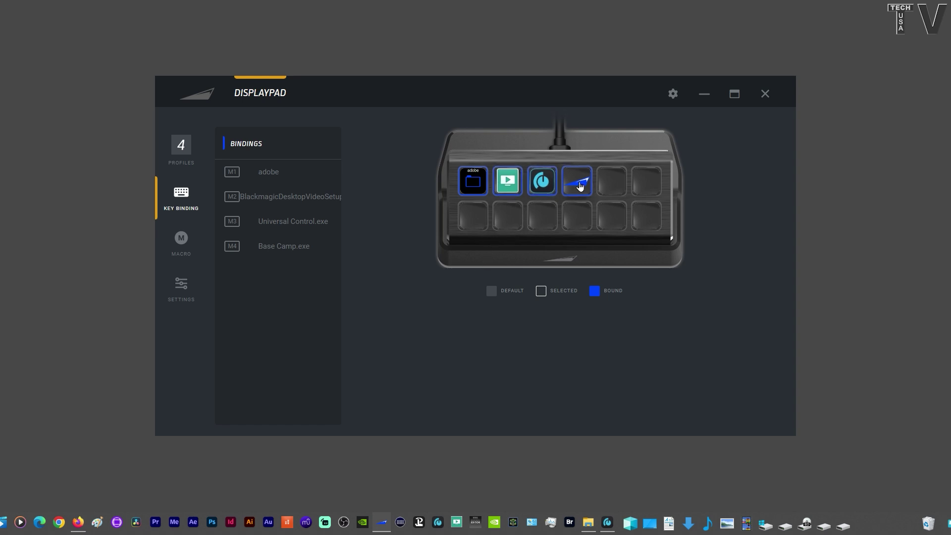
double_click(475, 185)
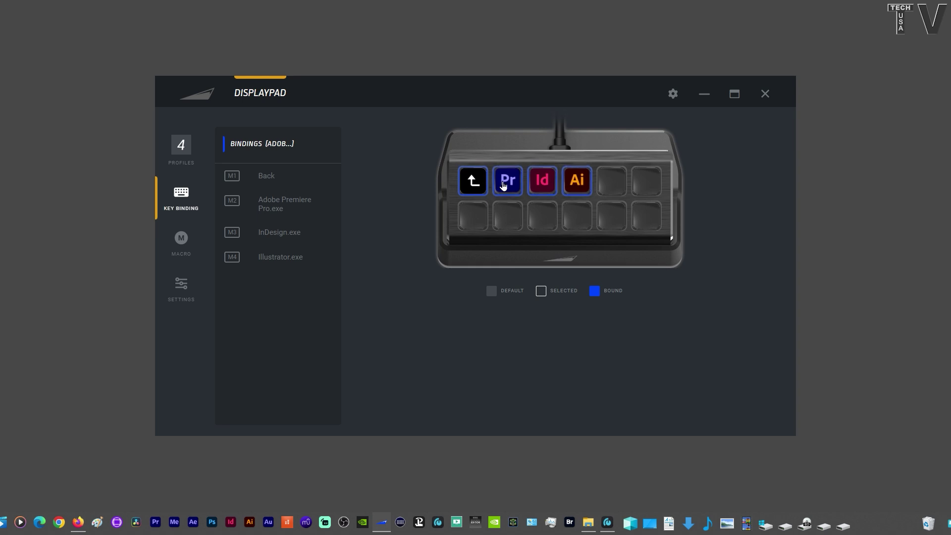
double_click(473, 187)
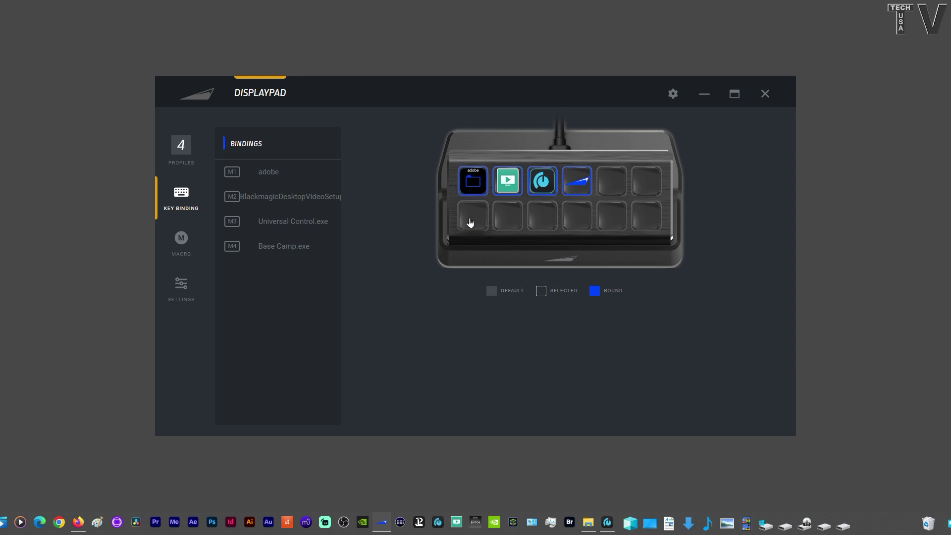
Make empty key M7 a Create Folder key named 'programs'
click(469, 222)
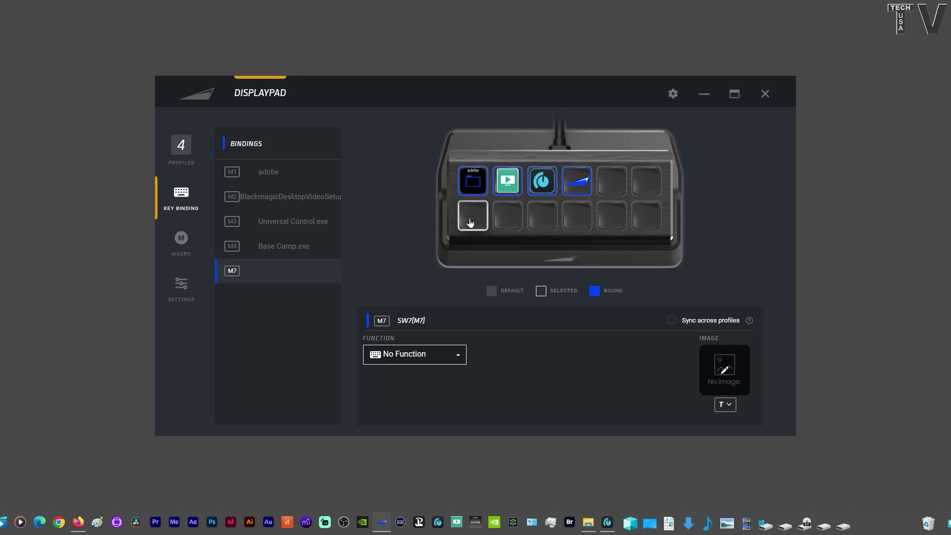
click(436, 358)
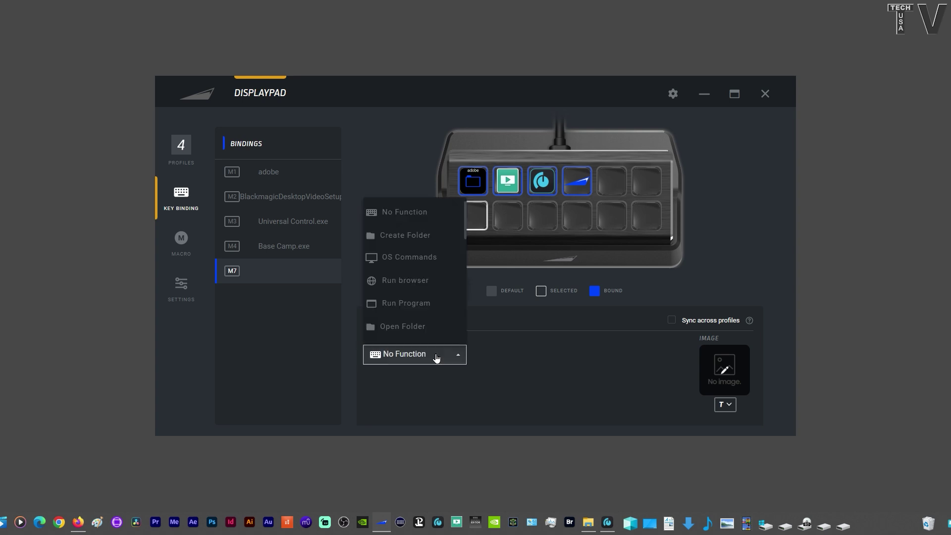
click(421, 236)
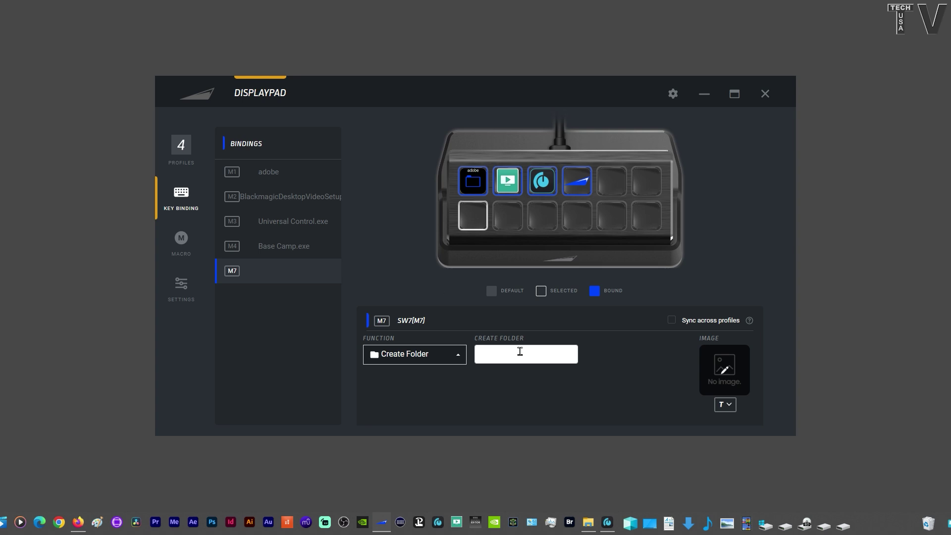
click(520, 353)
text(program)
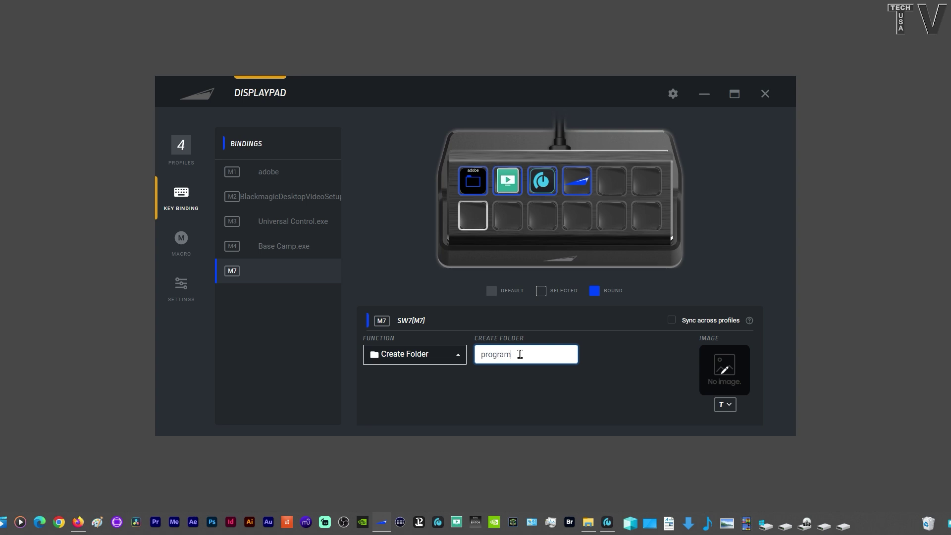
text(s)
click(548, 397)
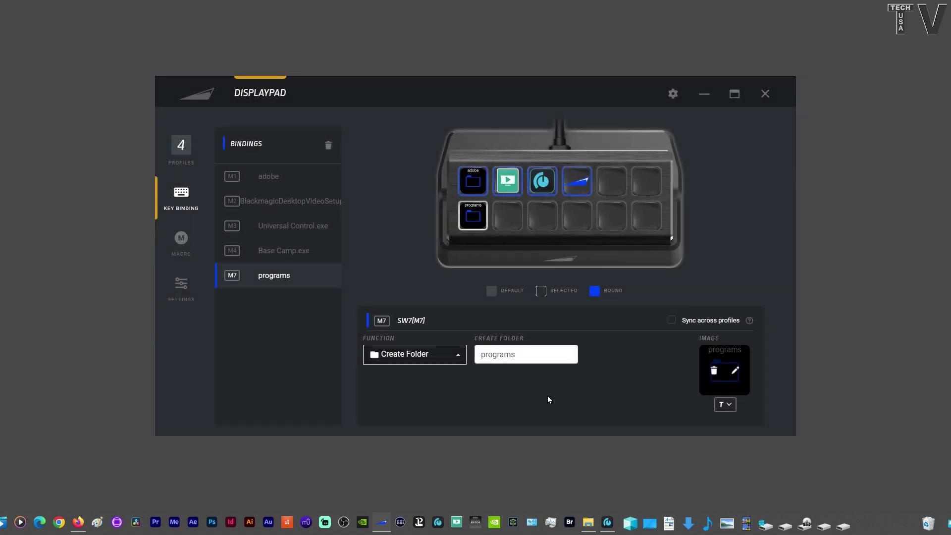
Browse the key's label text options and image choices, leaving the folder image unchanged
click(723, 408)
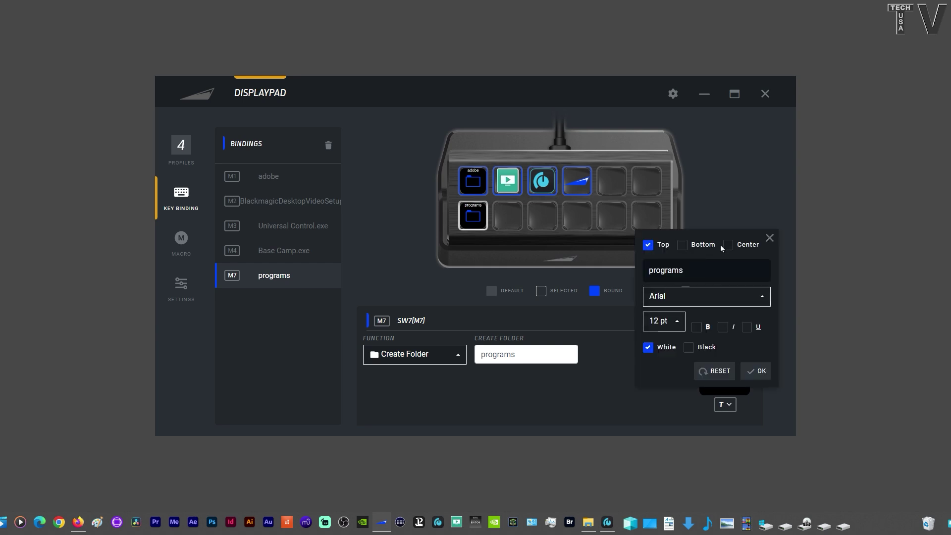
click(769, 238)
mouse_move(749, 361)
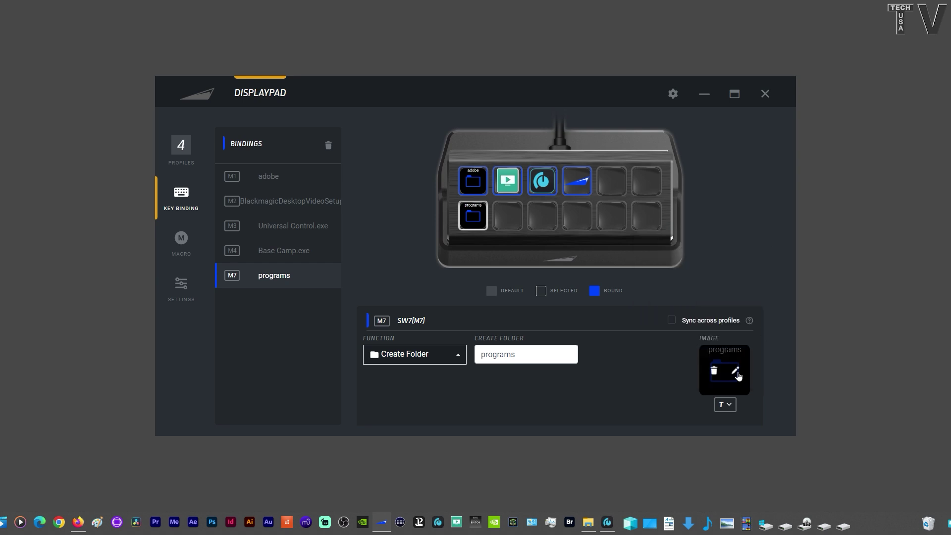
click(736, 371)
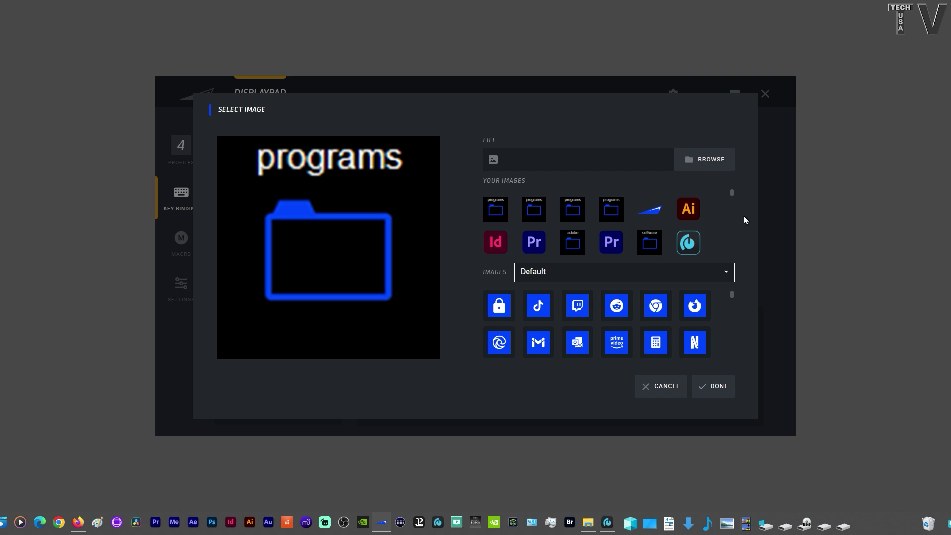
mouse_move(730, 192)
mouse_down()
mouse_move(728, 243)
mouse_move(725, 200)
mouse_up()
drag(730, 298, 726, 343)
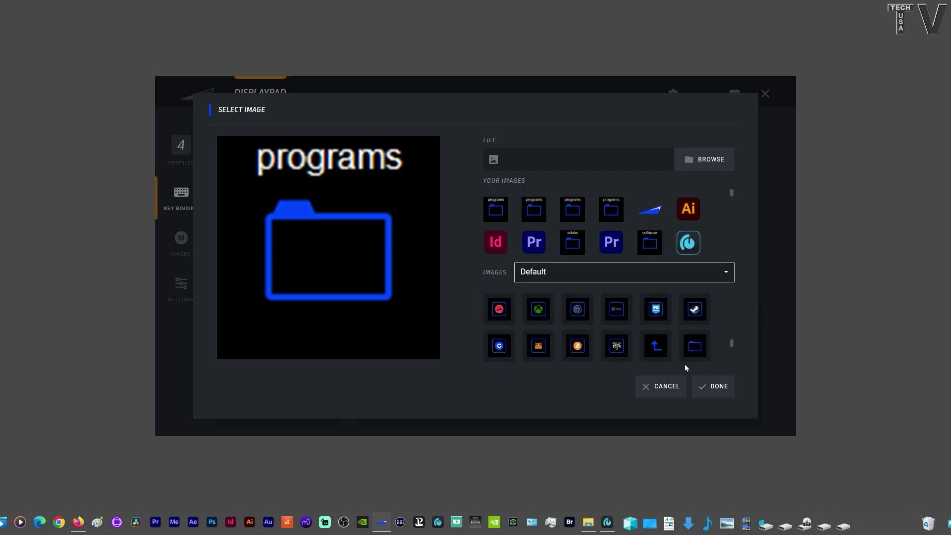
click(664, 387)
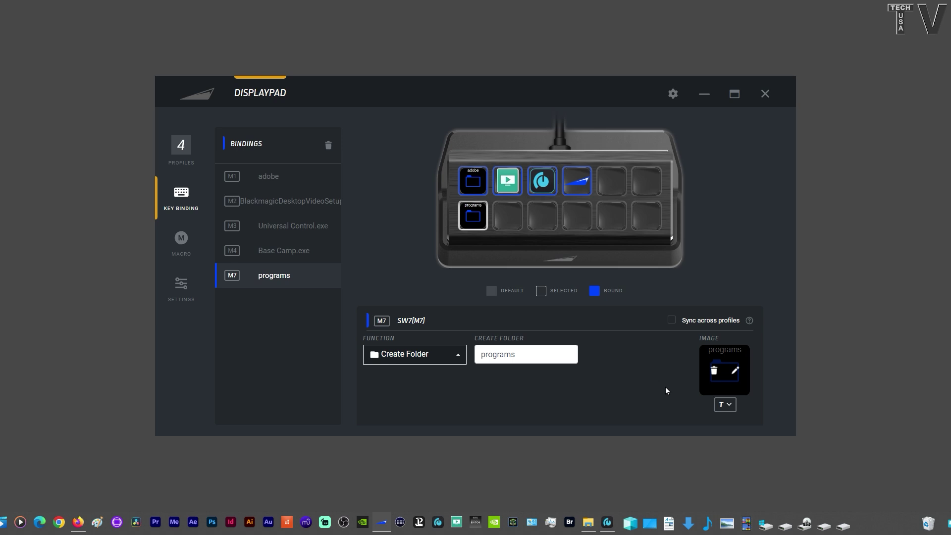
Check the programs folder, then move Blackmagic to bottom slot 2 and Base Camp to top slot 6
double_click(469, 222)
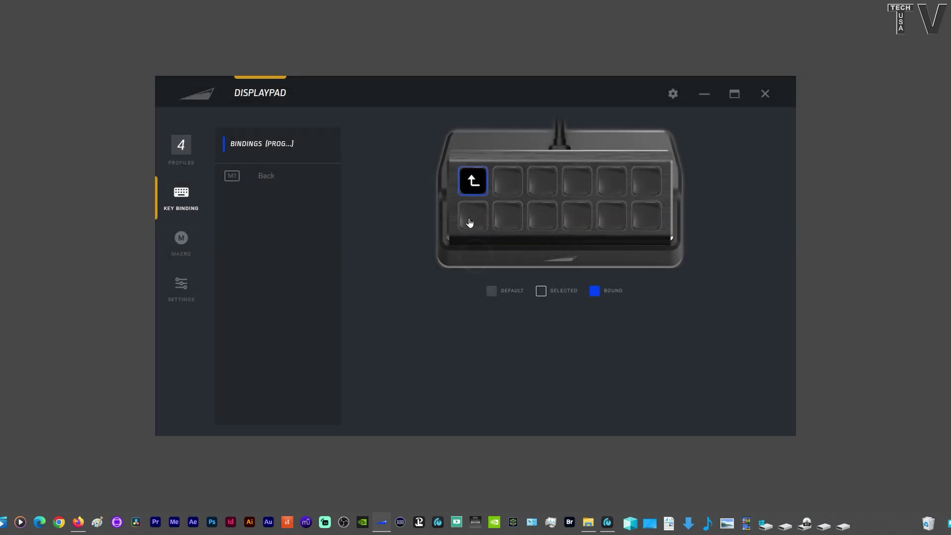
double_click(471, 181)
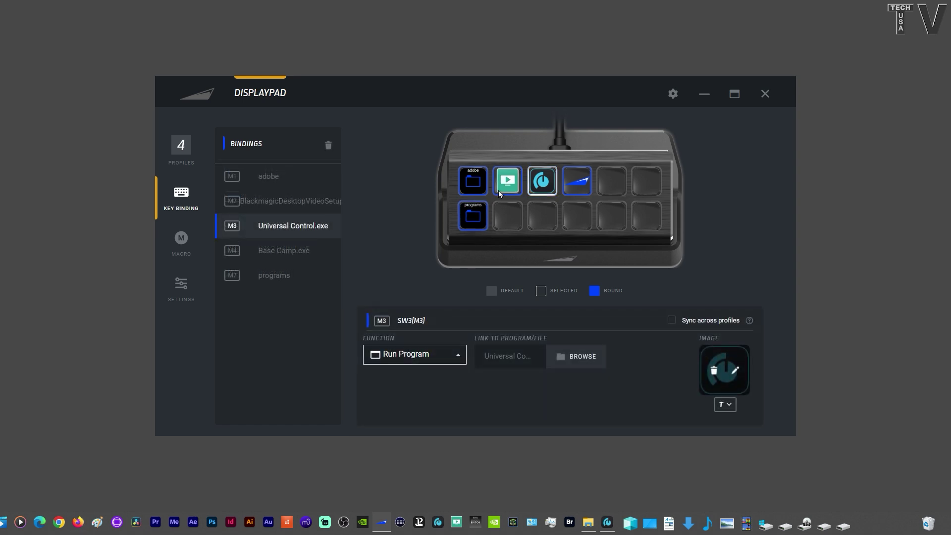
drag(507, 181, 507, 215)
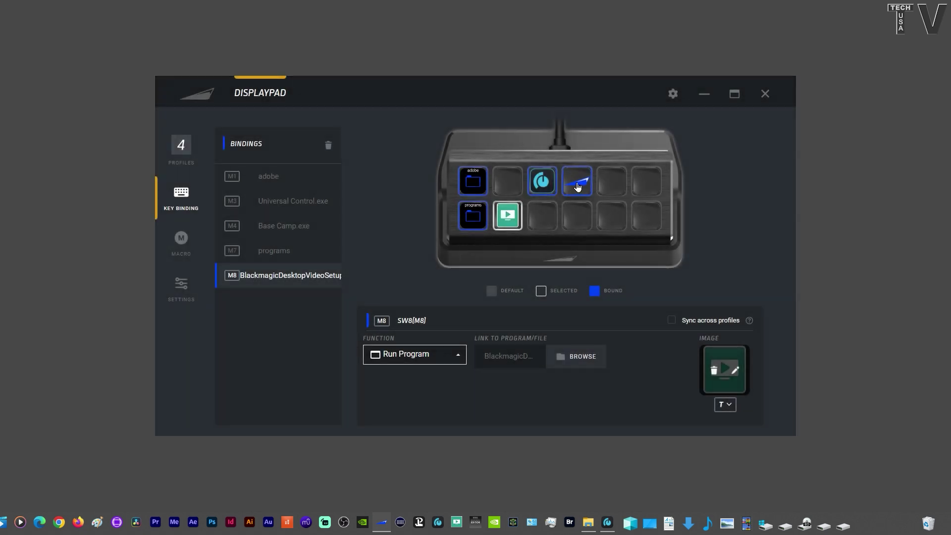
drag(576, 181, 641, 181)
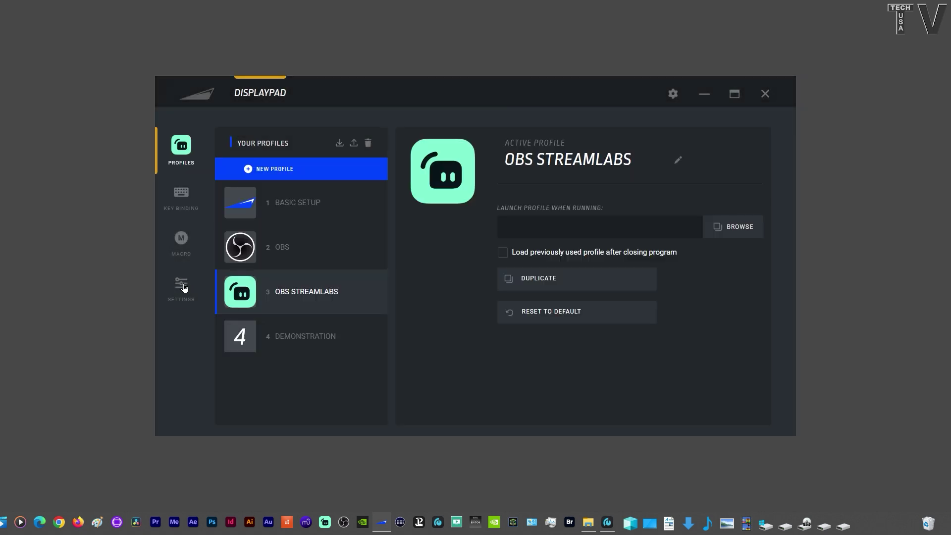
click(181, 284)
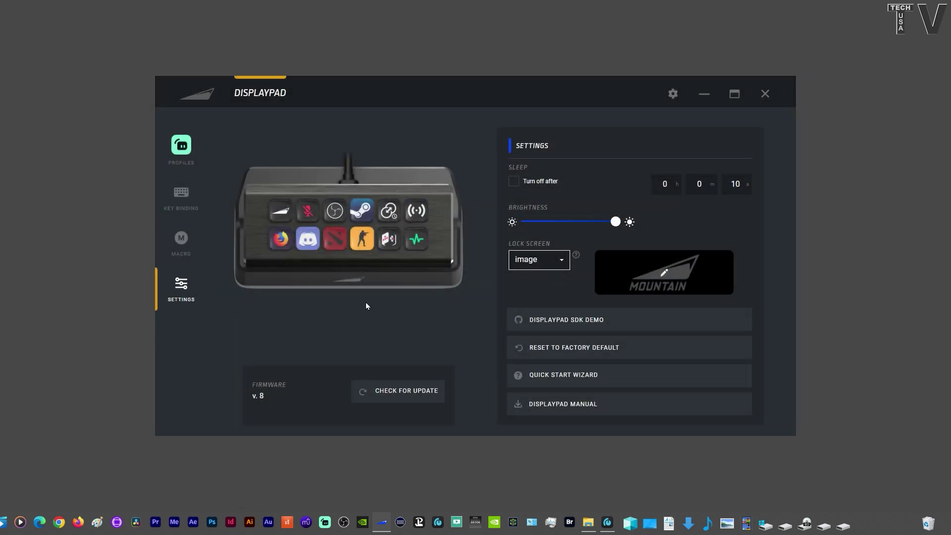